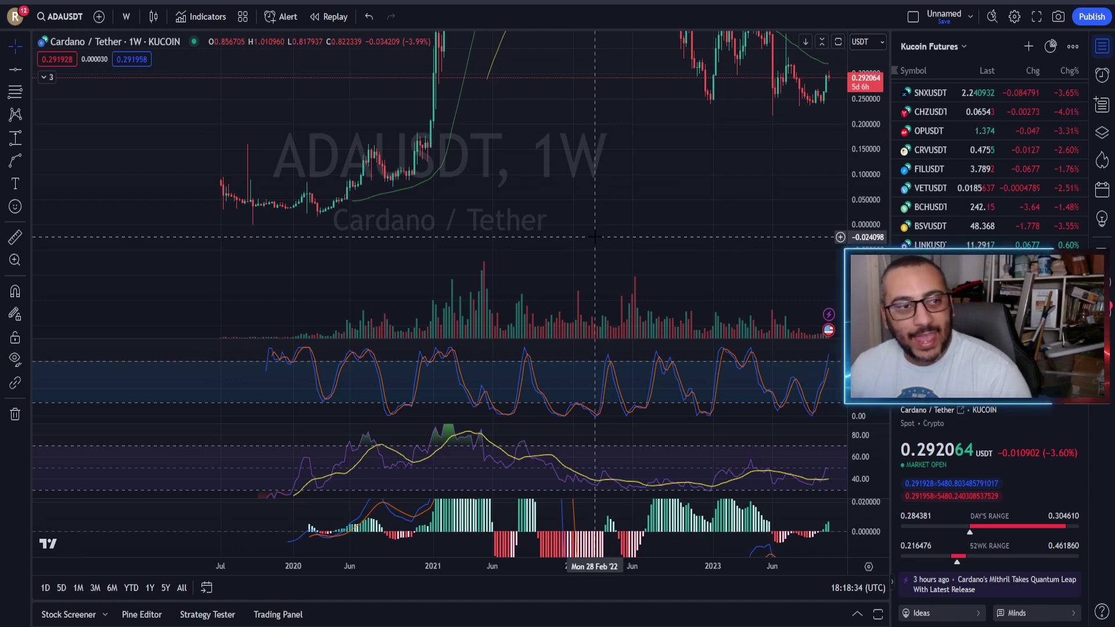
- Examine Cardano's weekly price history from its 2019 start through the 2021 peak to late 2023
scroll(594, 237, down, 3)
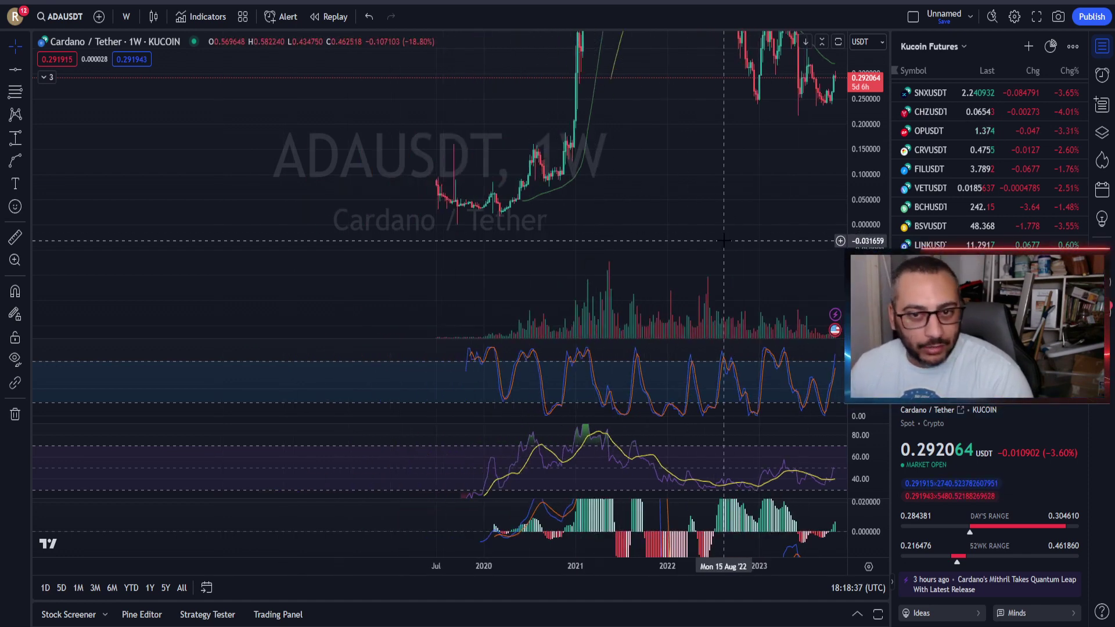
scroll(724, 240, up, 4)
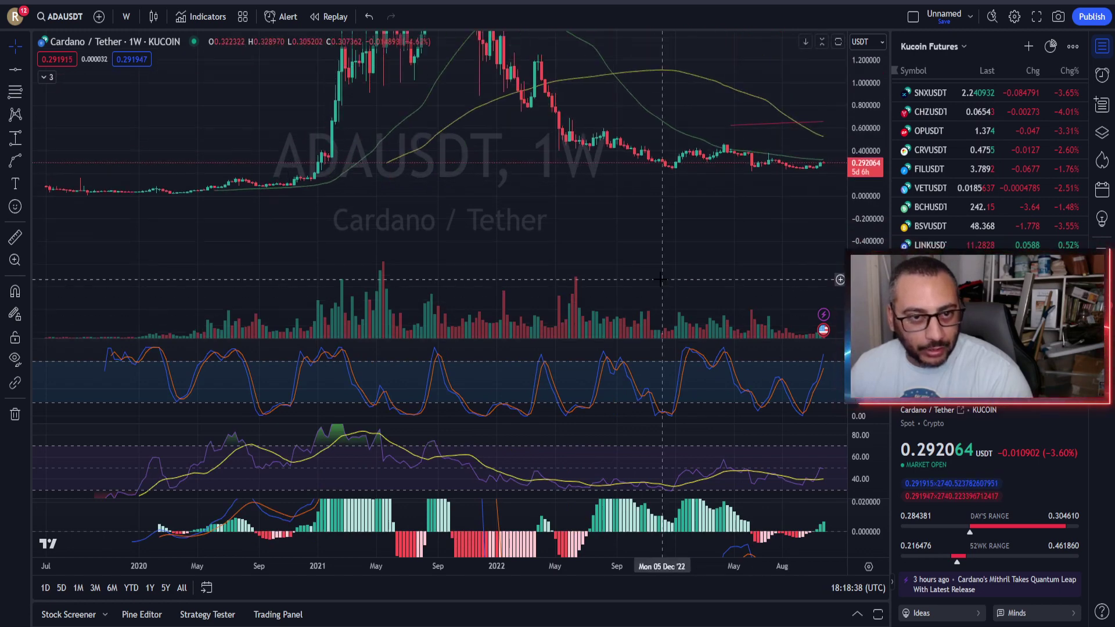
scroll(662, 279, down, 6)
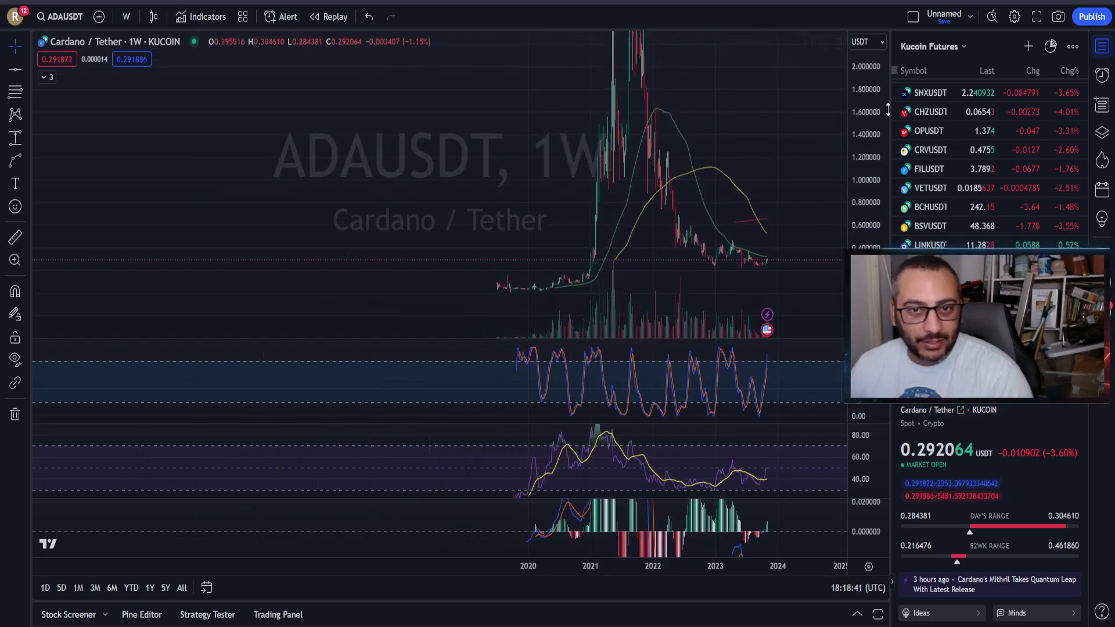
drag(866, 85, 866, 219)
scroll(680, 220, up, 4)
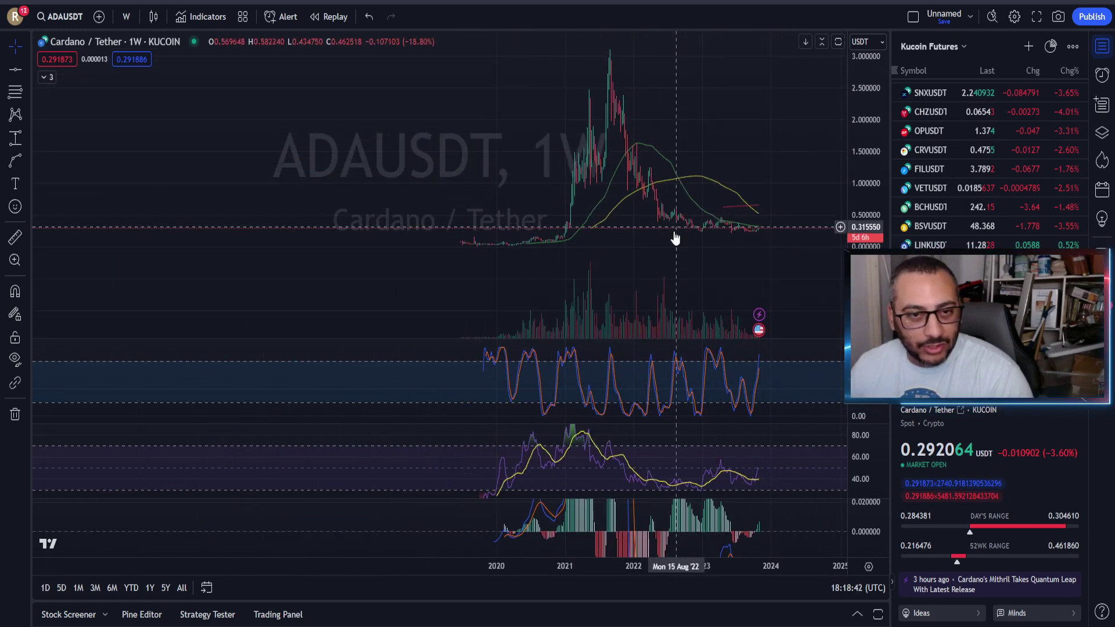
drag(676, 264, 733, 218)
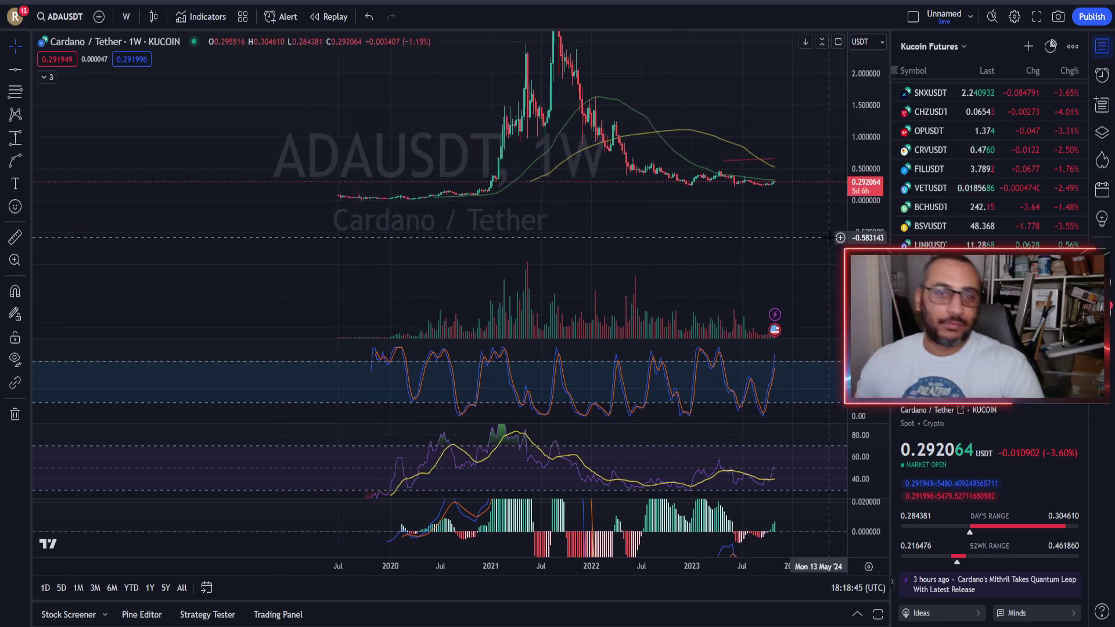
drag(872, 213, 871, 151)
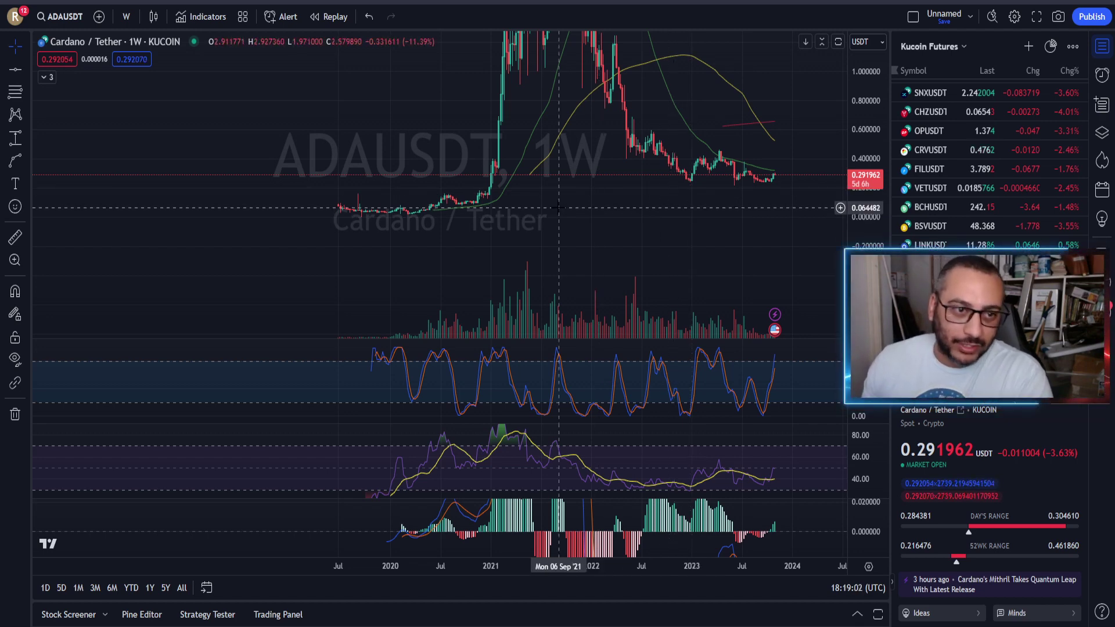
scroll(582, 207, down, 3)
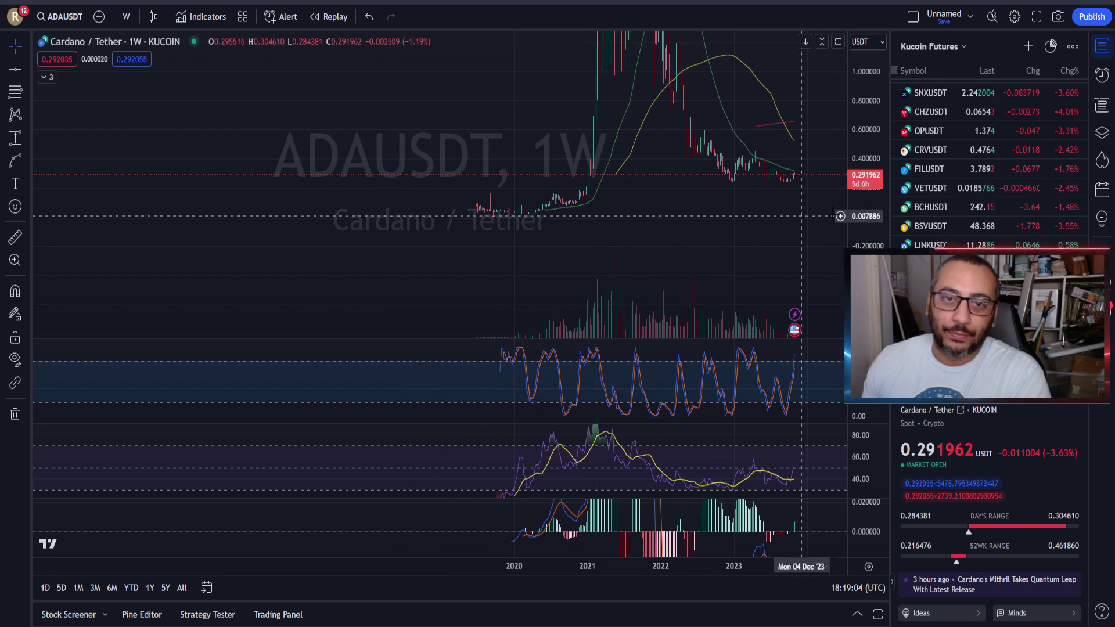
drag(863, 278, 864, 162)
scroll(673, 207, up, 9)
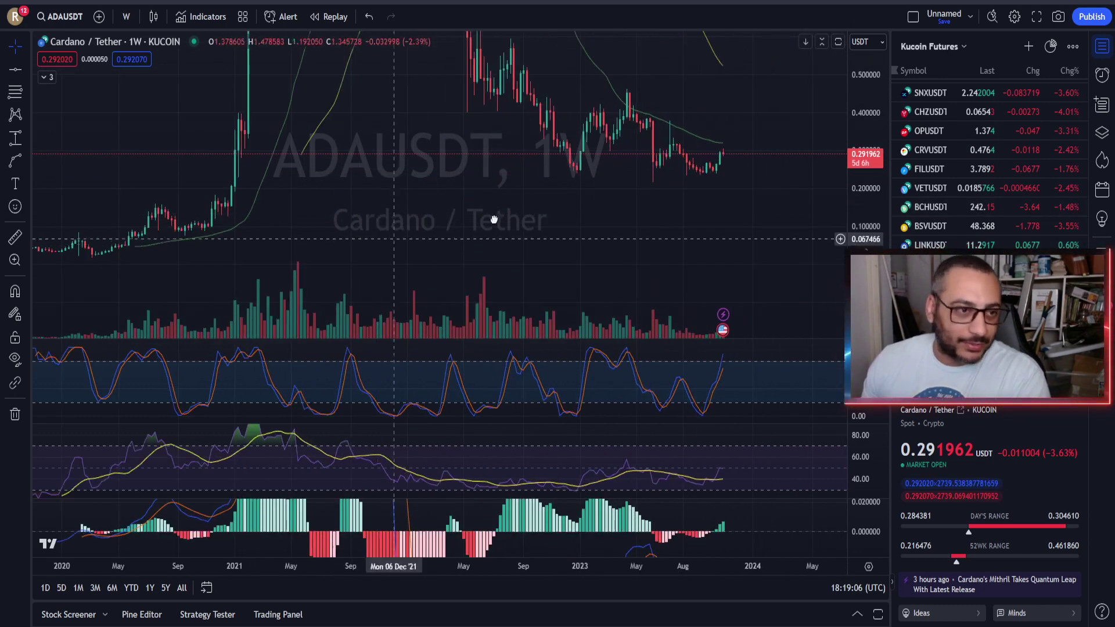
- Draw horizontal lines at about 0.0892 and 0.0240, bounding the 2019 to early 2020 price range
drag(339, 256, 820, 184)
scroll(604, 221, up, 4)
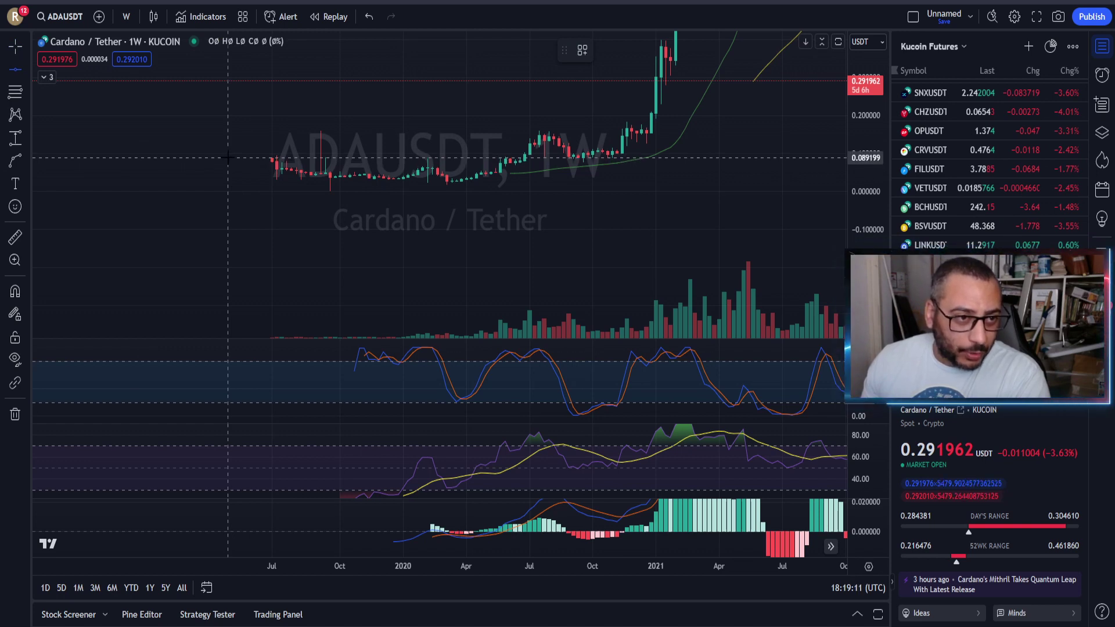
click(440, 157)
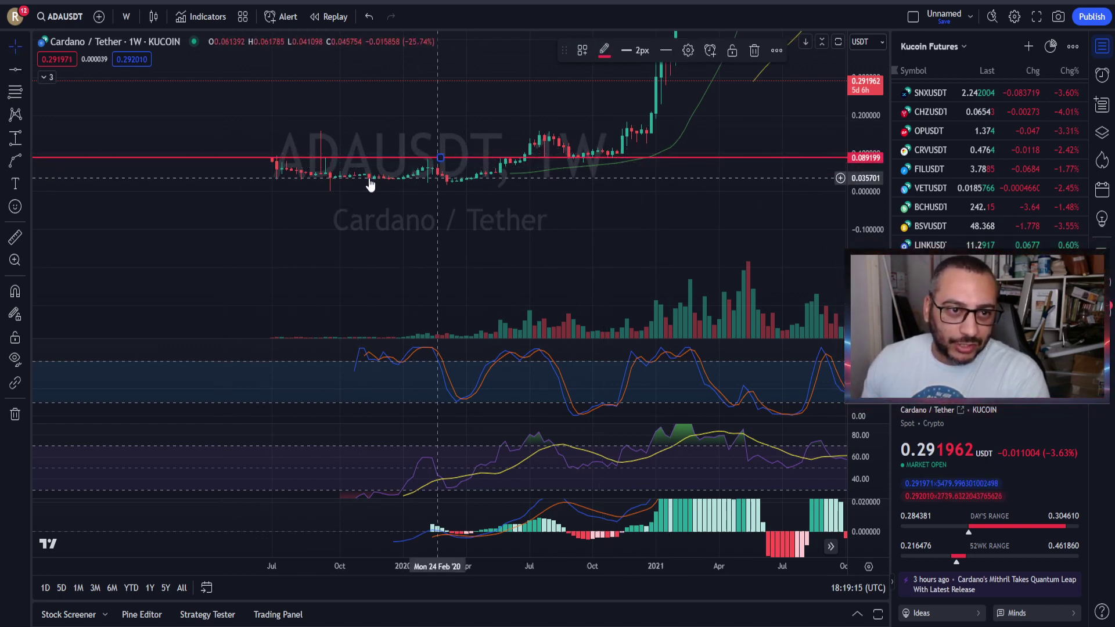
drag(669, 199, 539, 268)
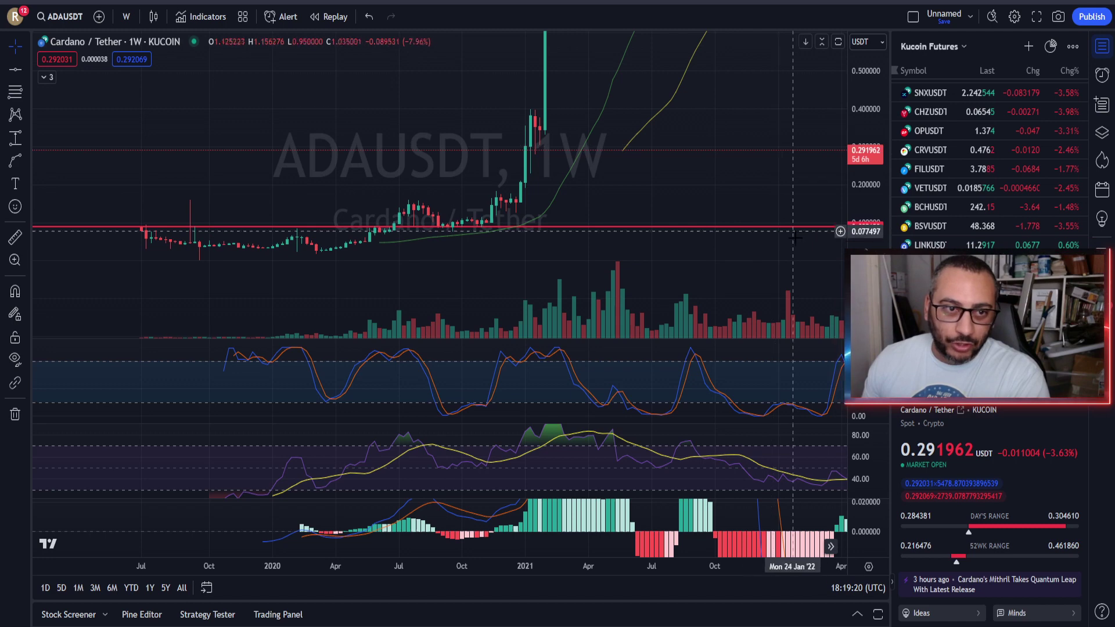
drag(604, 260, 639, 205)
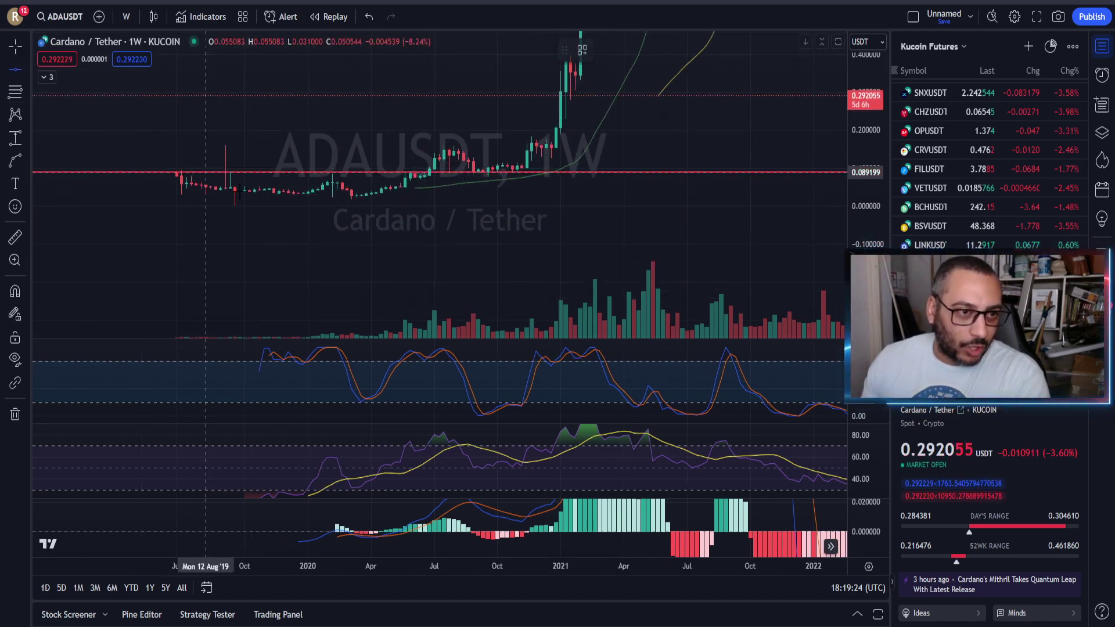
click(186, 196)
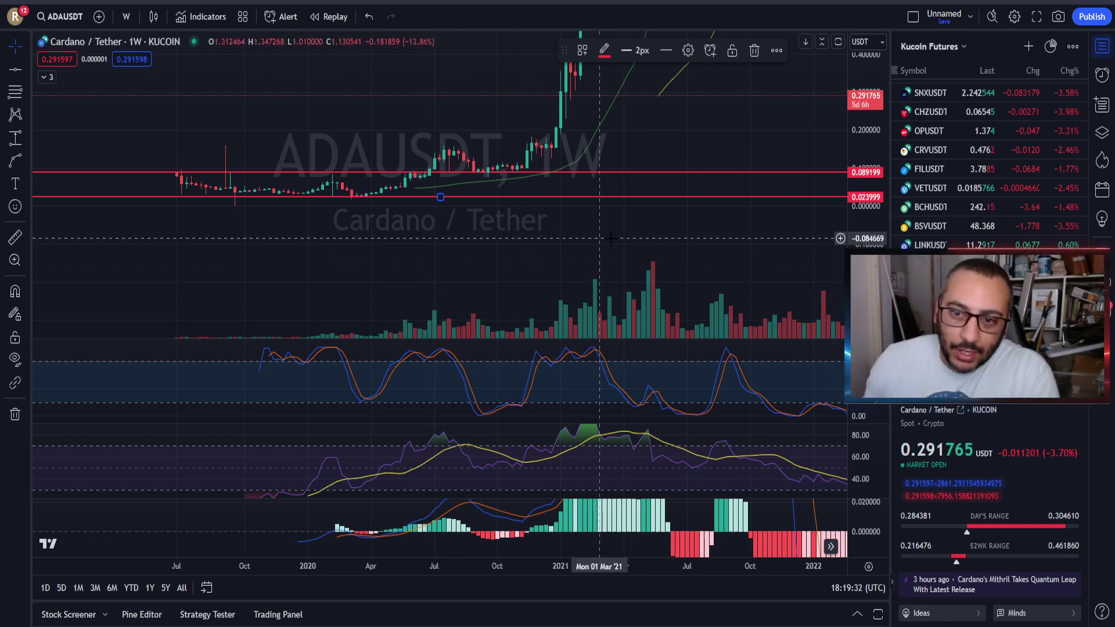
- Draw a horizontal line at about 0.3818, near the early 2021 candles before the steep rally
drag(694, 233, 546, 285)
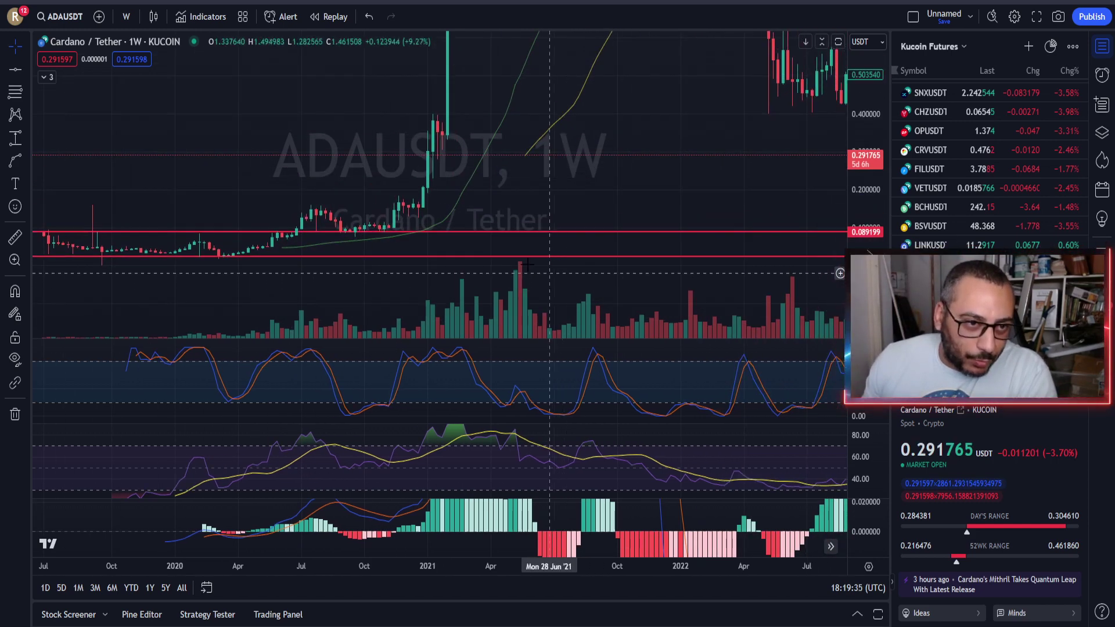
click(15, 70)
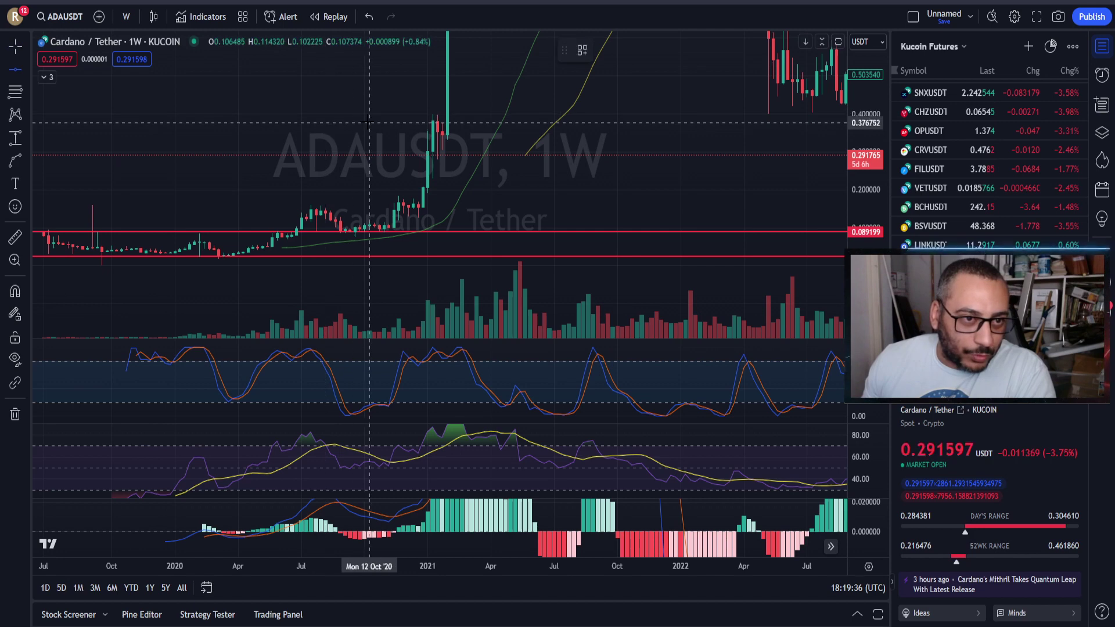
click(365, 120)
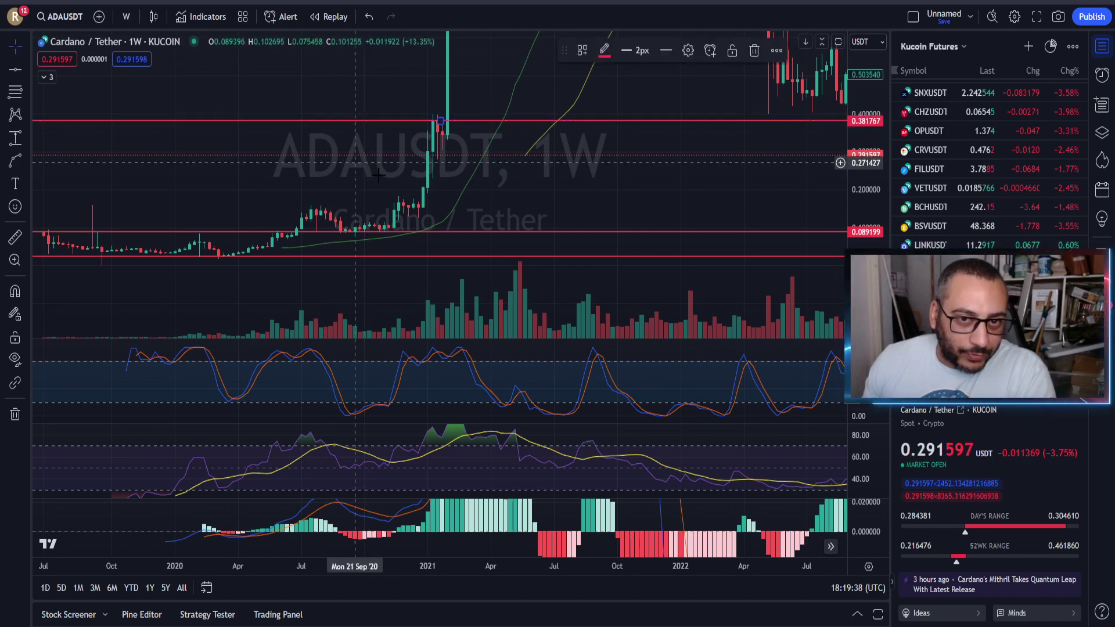
- Draw a horizontal support line at about 0.2480 along the late 2022 and 2023 lows
drag(593, 148, 200, 148)
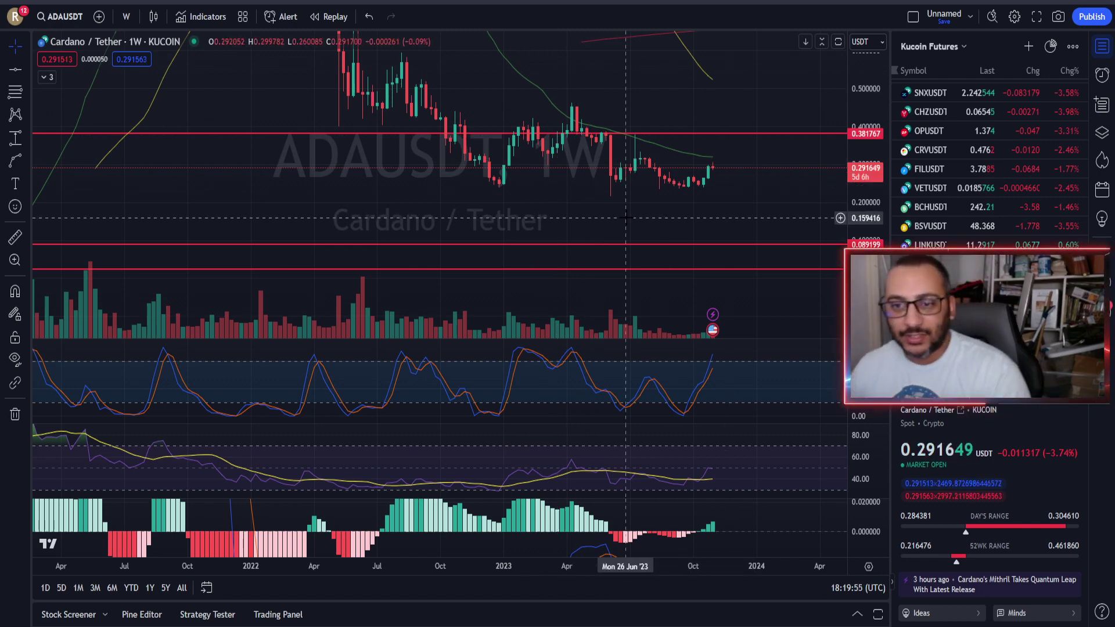
scroll(688, 207, down, 2)
click(15, 69)
click(504, 133)
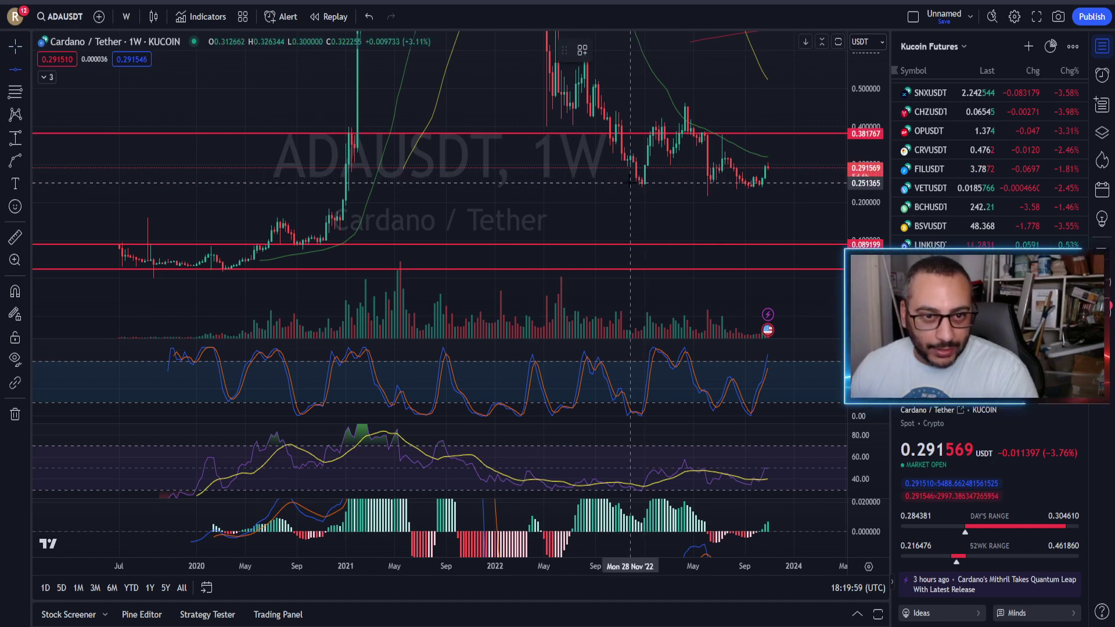
click(630, 185)
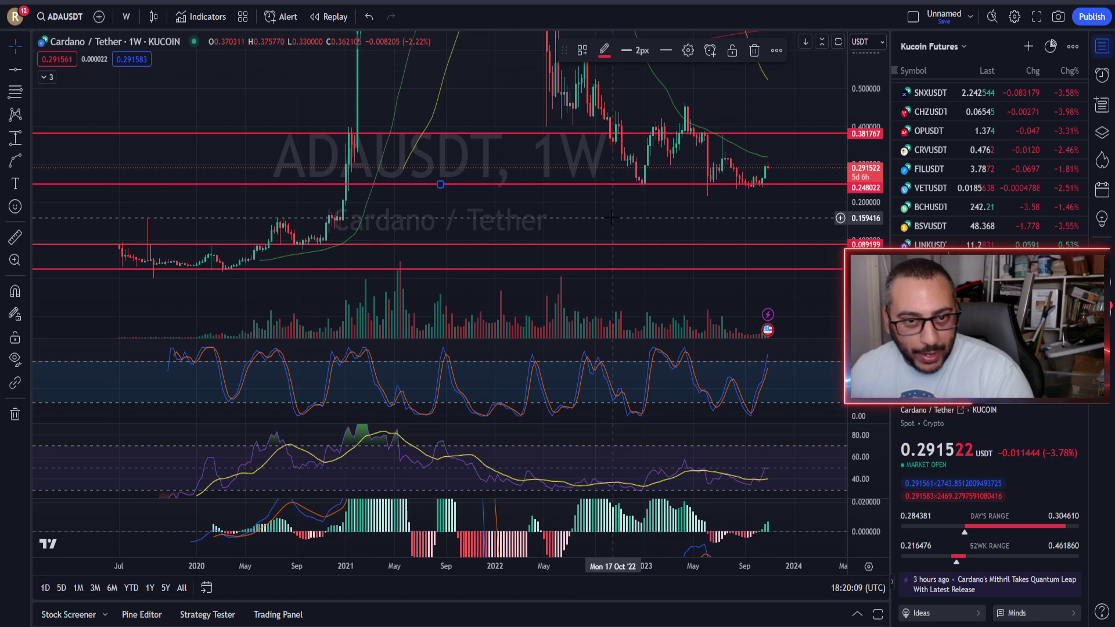
- Inspect the price levels on the 1 day interval and return the chart to the 1 week interval
scroll(613, 218, up, 3)
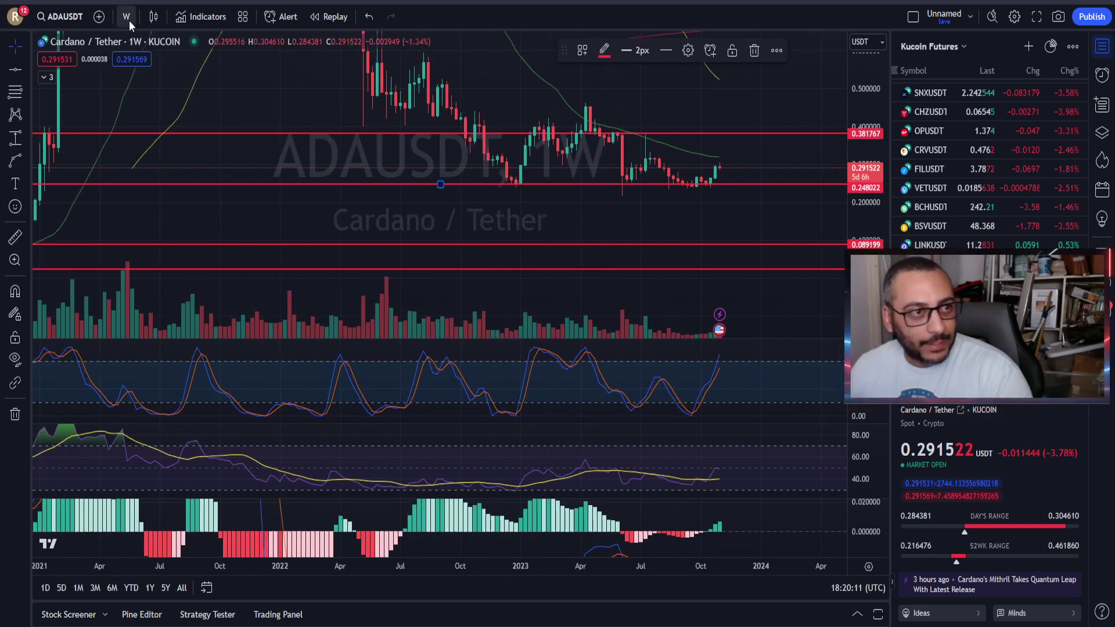
click(126, 19)
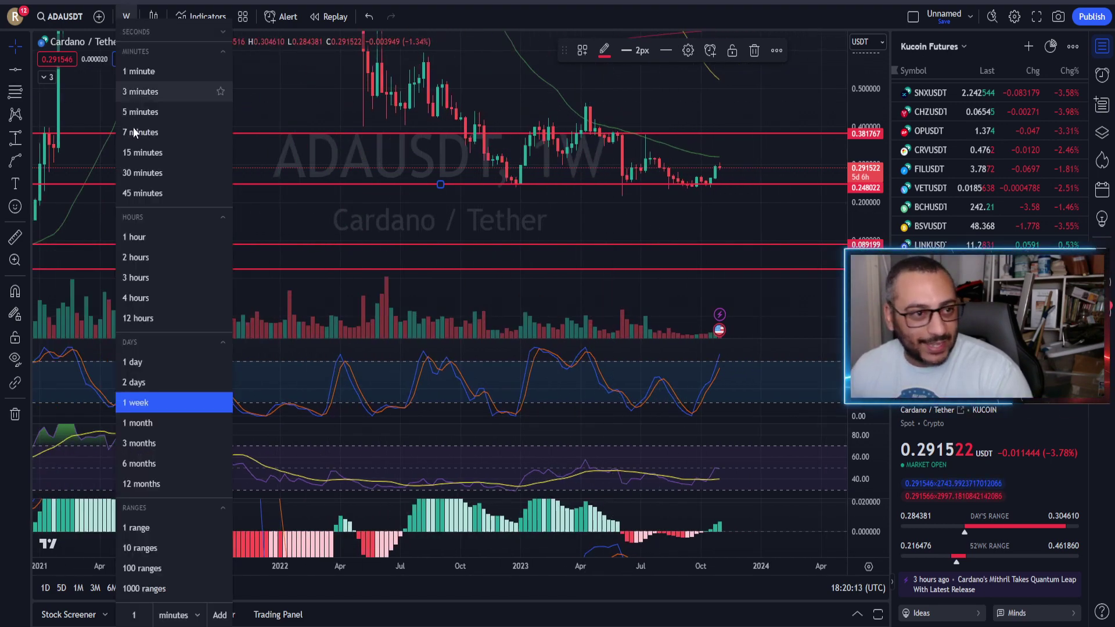
click(192, 362)
scroll(784, 193, down, 6)
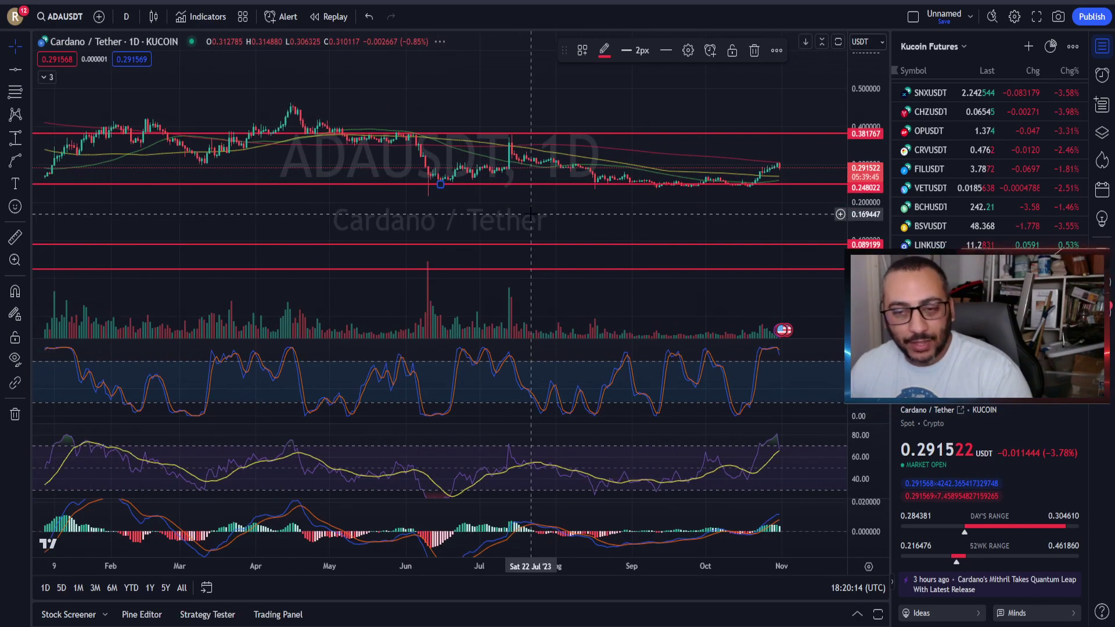
scroll(676, 207, down, 3)
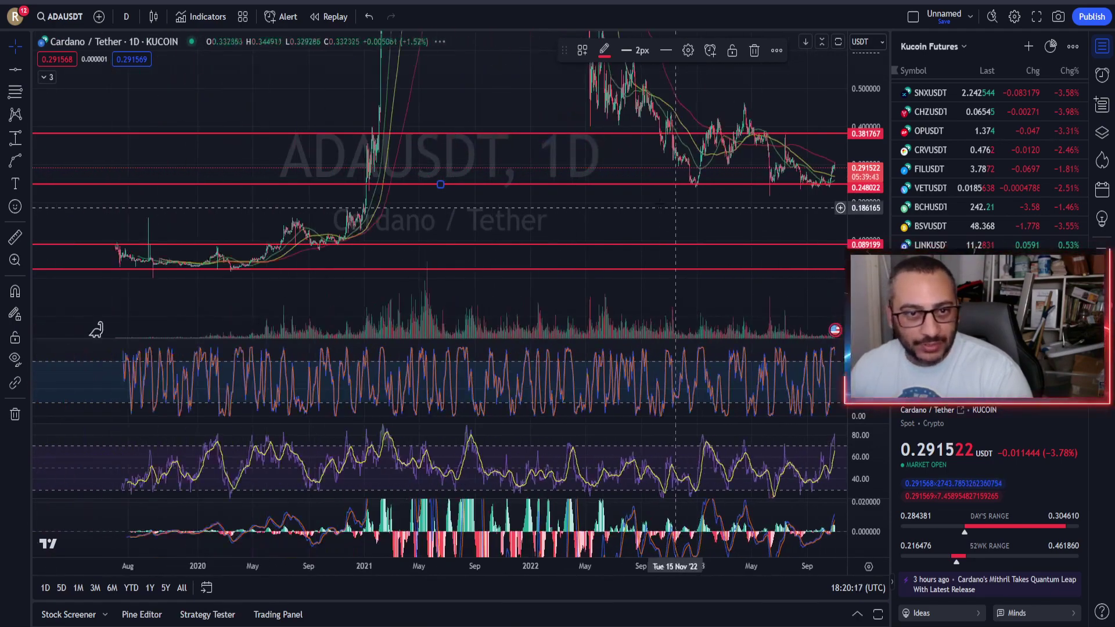
click(127, 16)
click(139, 402)
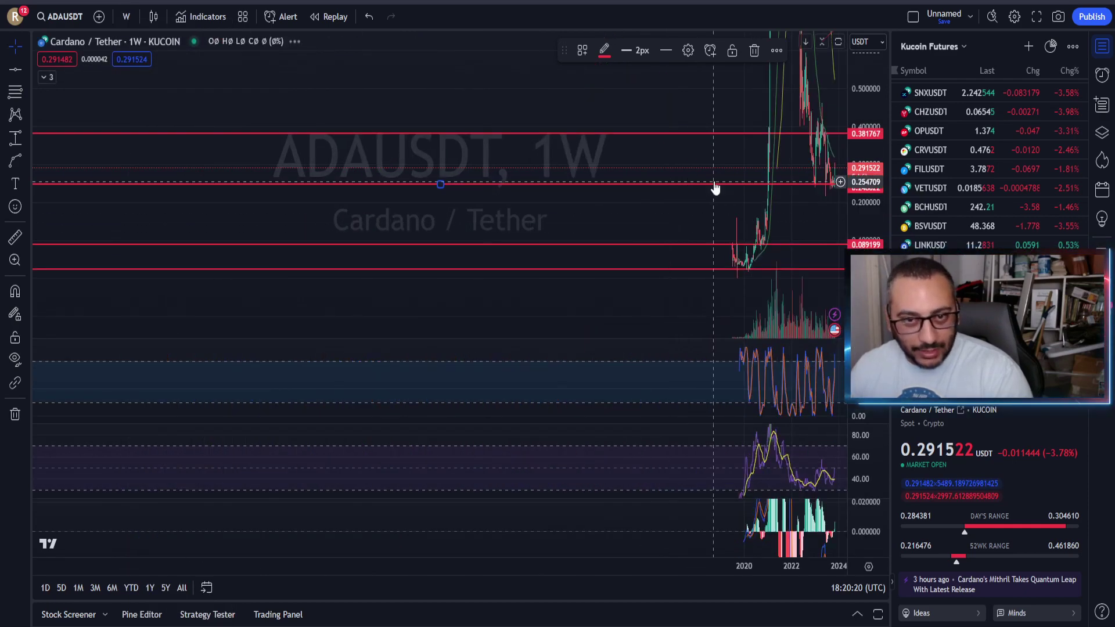
- Draw a horizontal resistance line at about 0.5690 near the mid-2022 highs
scroll(713, 183, up, 10)
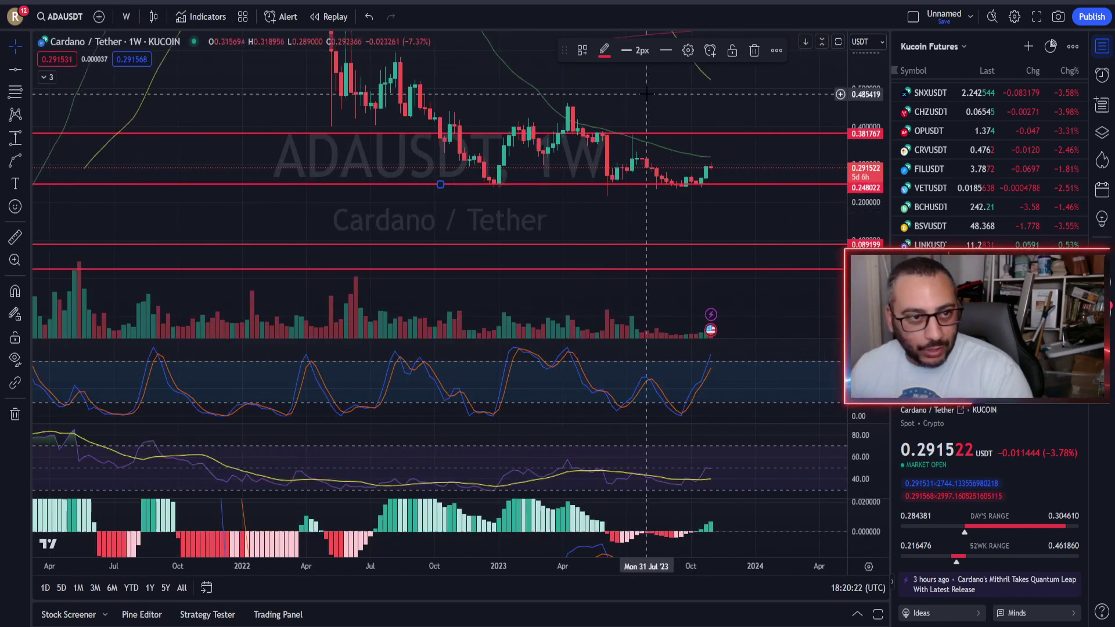
drag(646, 92, 730, 194)
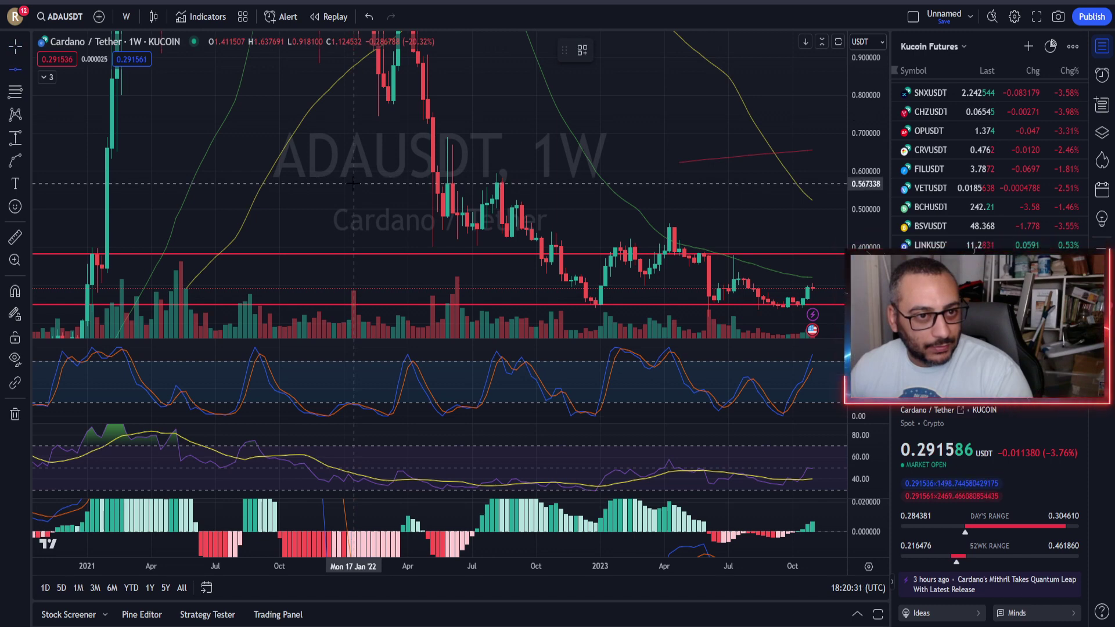
click(441, 183)
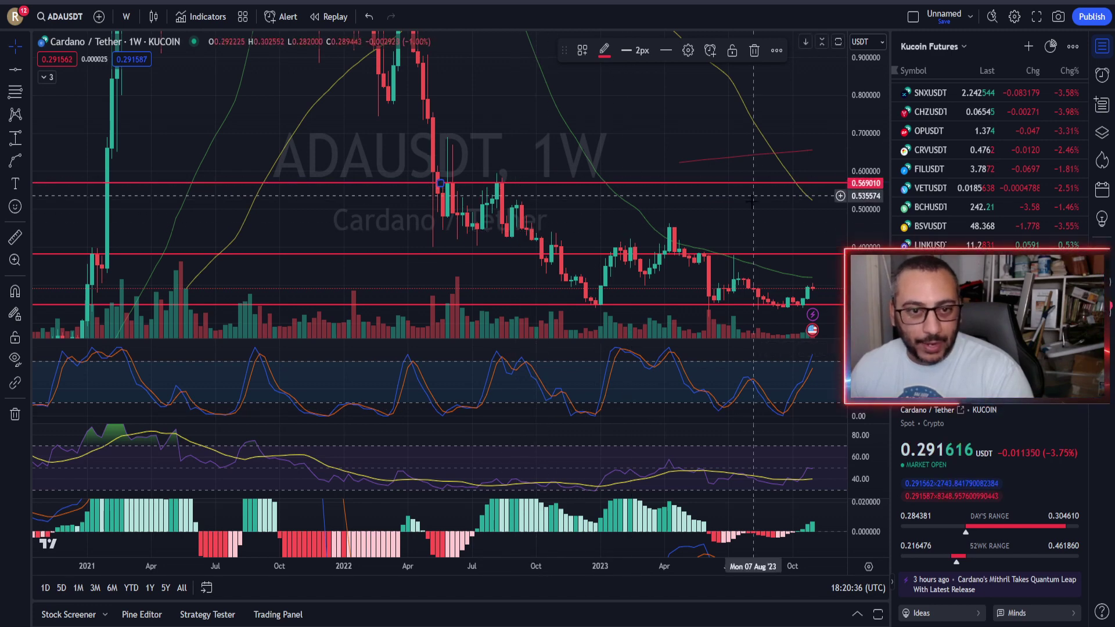
- Draw a horizontal resistance line at about 1.0542 across the 2021 lows below the price peaks
drag(754, 201, 651, 132)
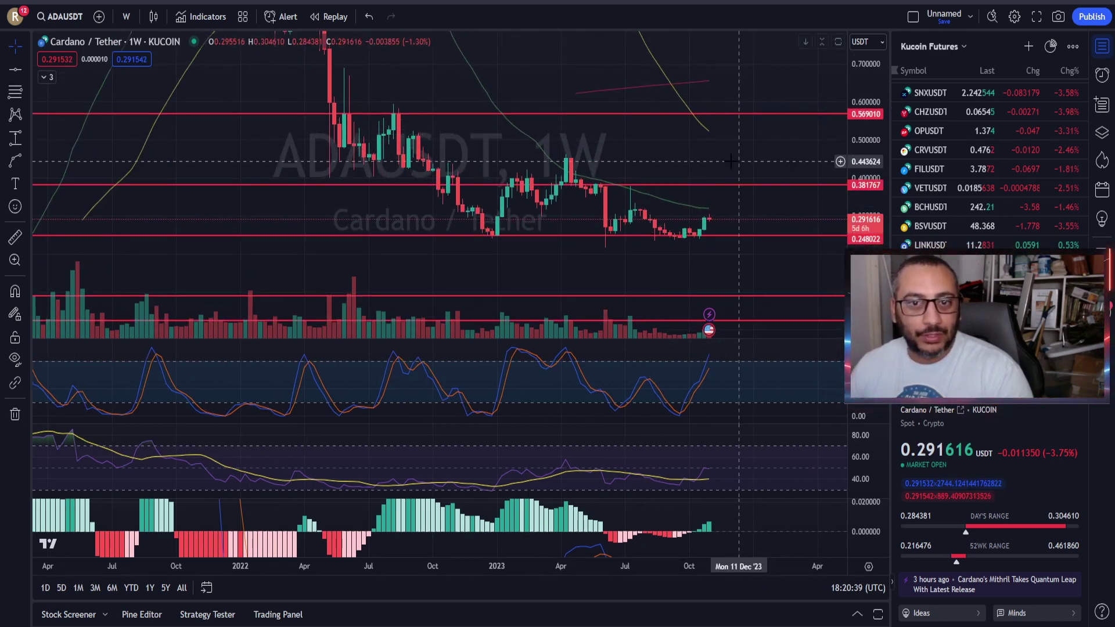
scroll(740, 162, down, 5)
drag(637, 104, 768, 235)
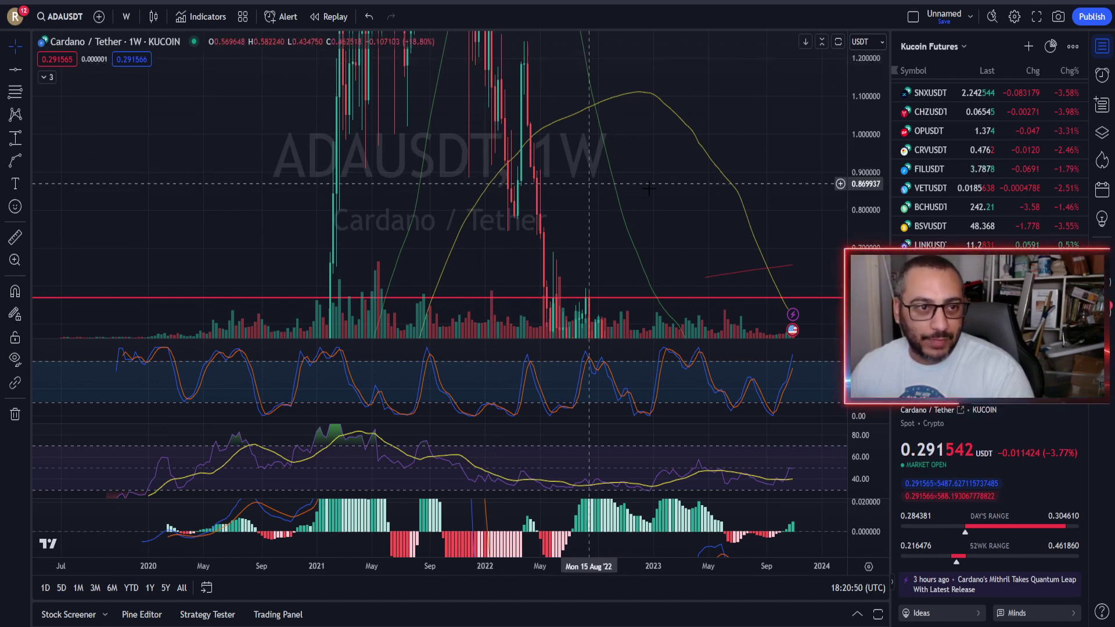
drag(870, 99, 870, 278)
scroll(441, 232, up, 5)
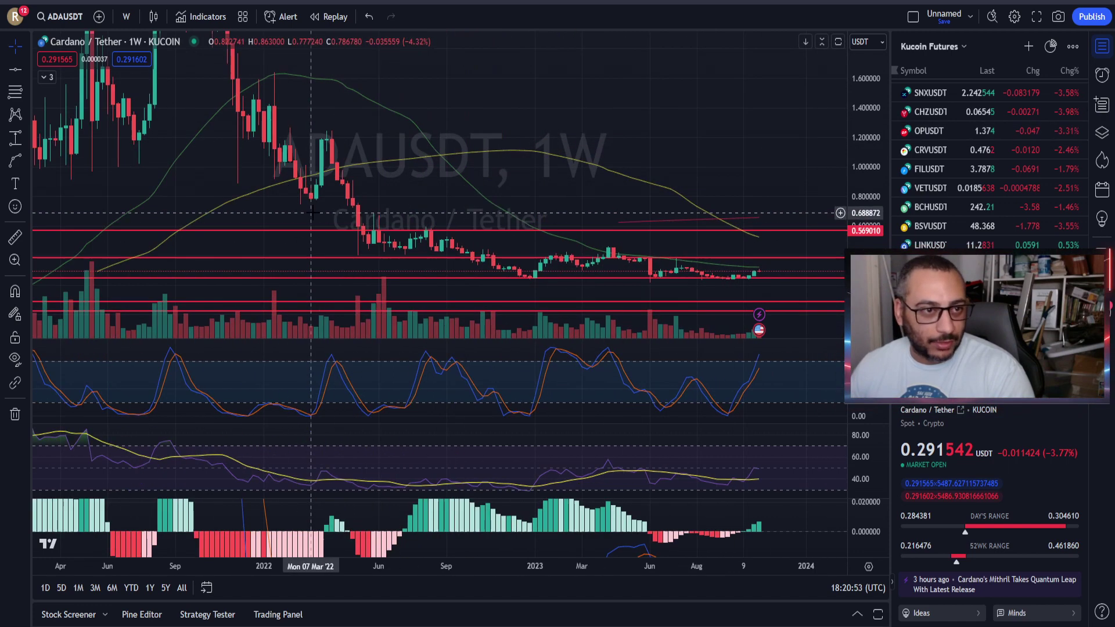
drag(188, 193, 537, 180)
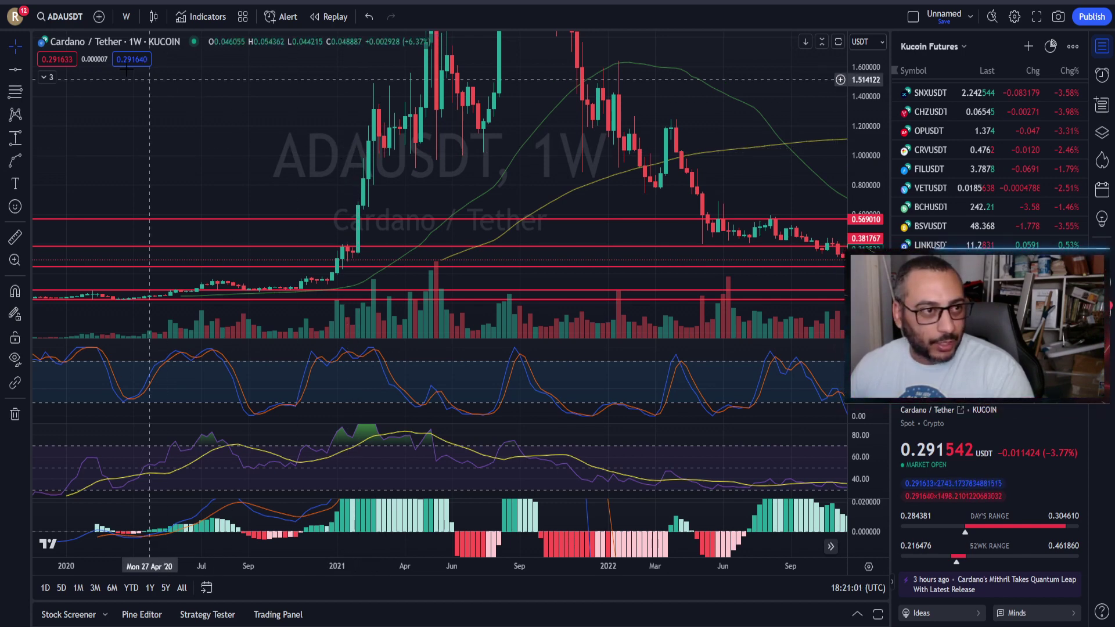
click(348, 147)
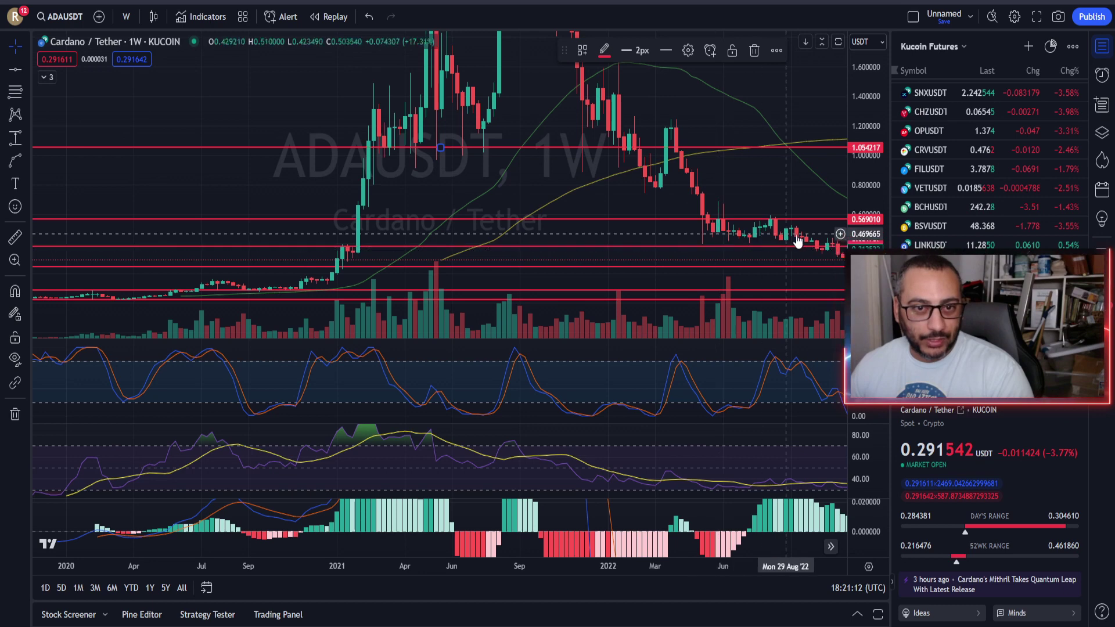
- Bring the latest weekly candles into view and switch the chart to the 1 day interval
drag(796, 185, 320, 130)
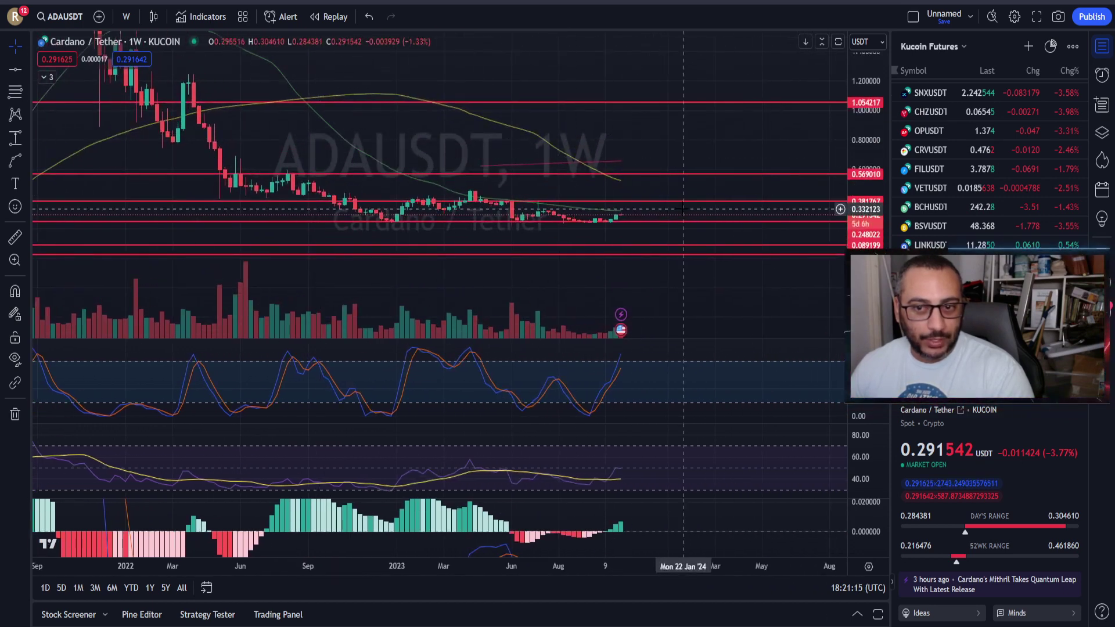
click(126, 16)
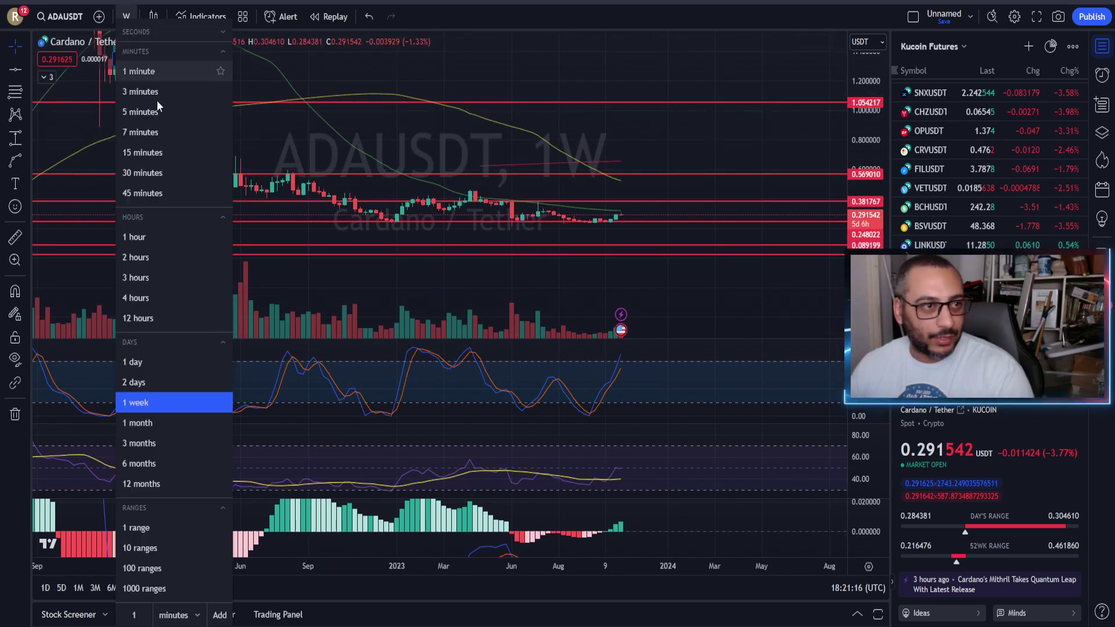
click(157, 361)
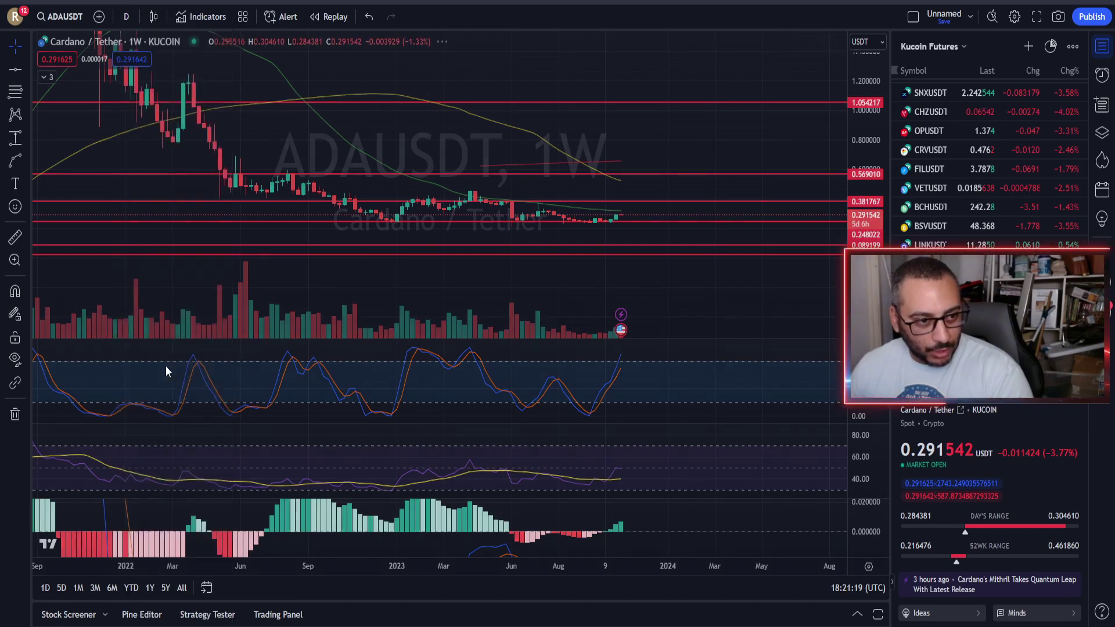
- Examine the recent daily candles, moving averages and oscillators against the marked horizontal levels
scroll(560, 248, down, 10)
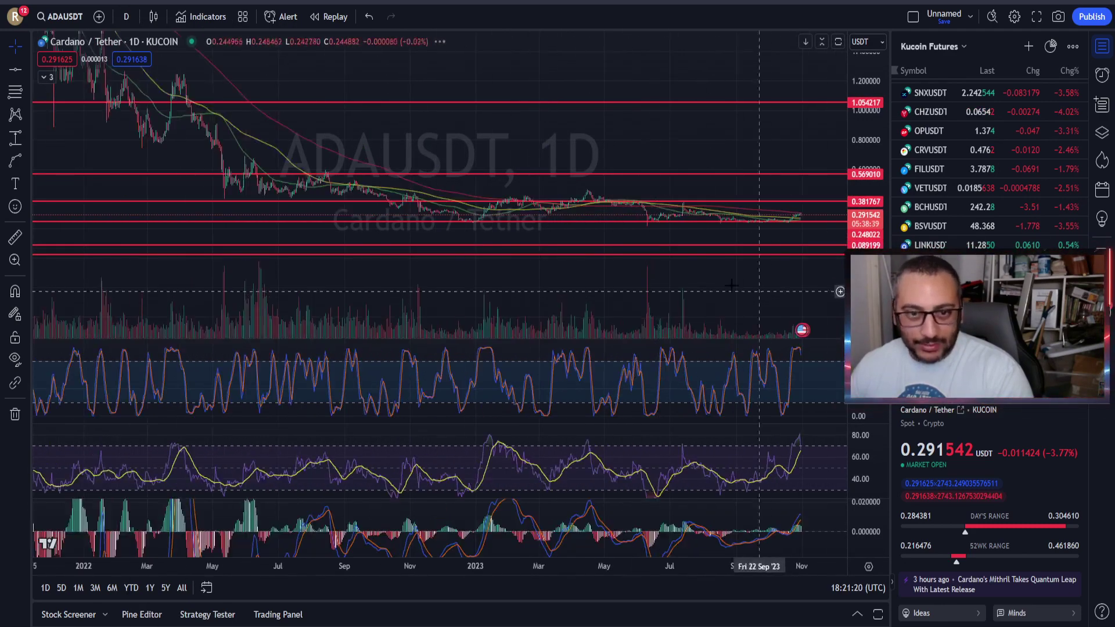
scroll(771, 262, up, 15)
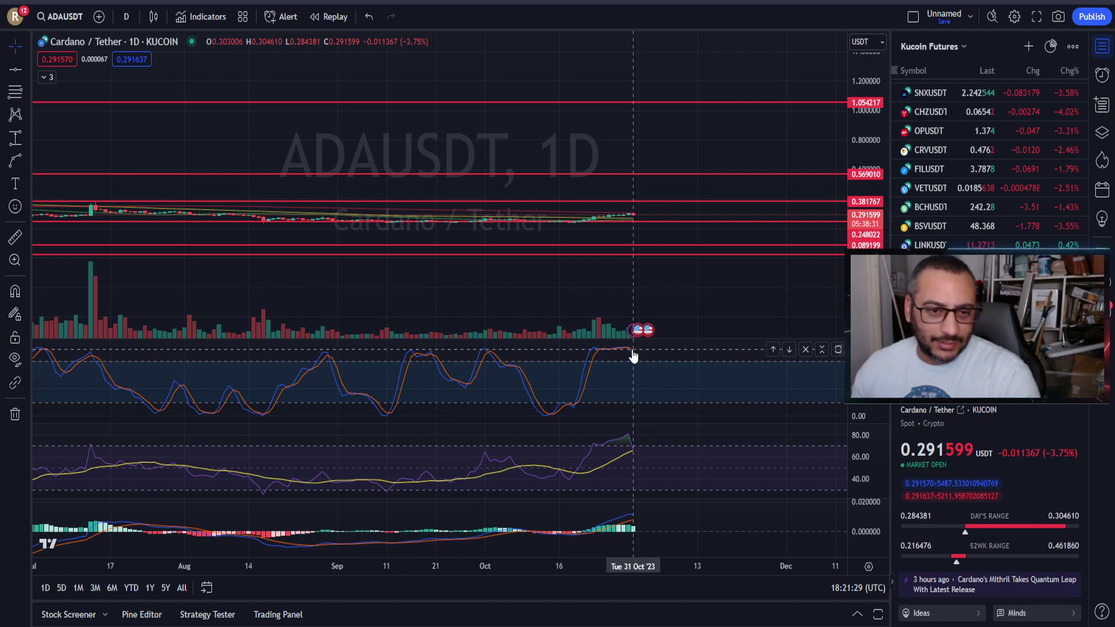
drag(866, 319, 866, 174)
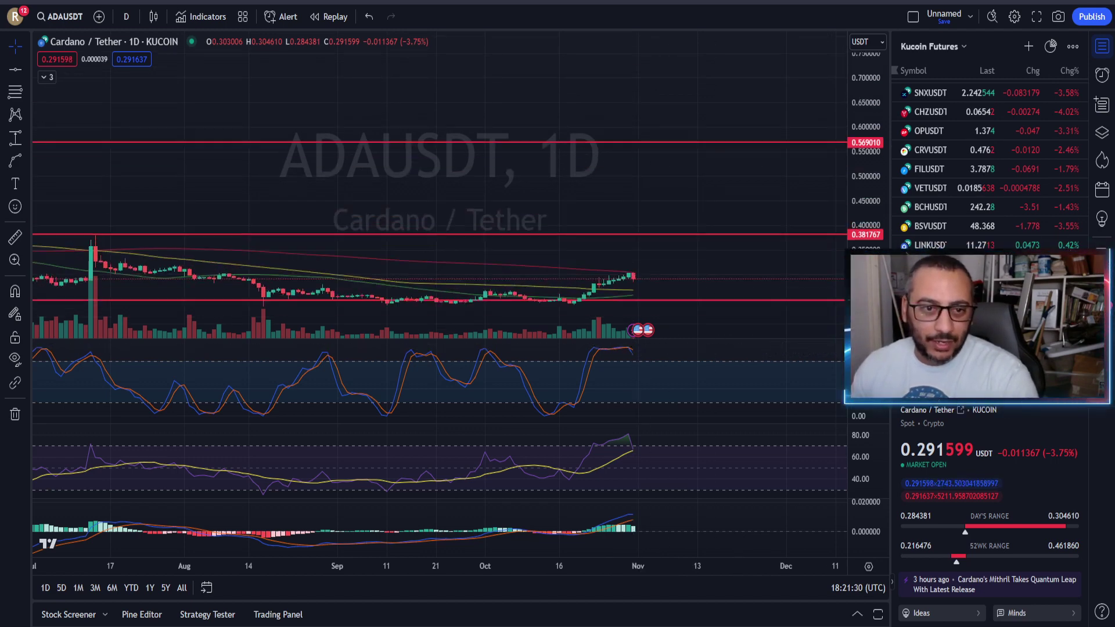
drag(678, 265, 672, 207)
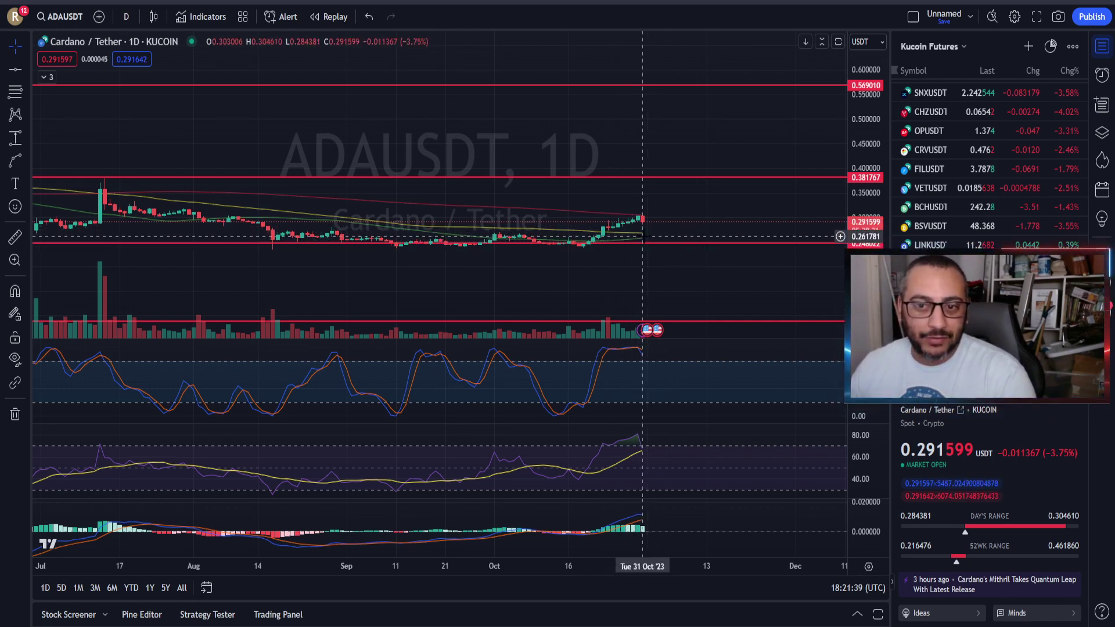
scroll(677, 293, down, 5)
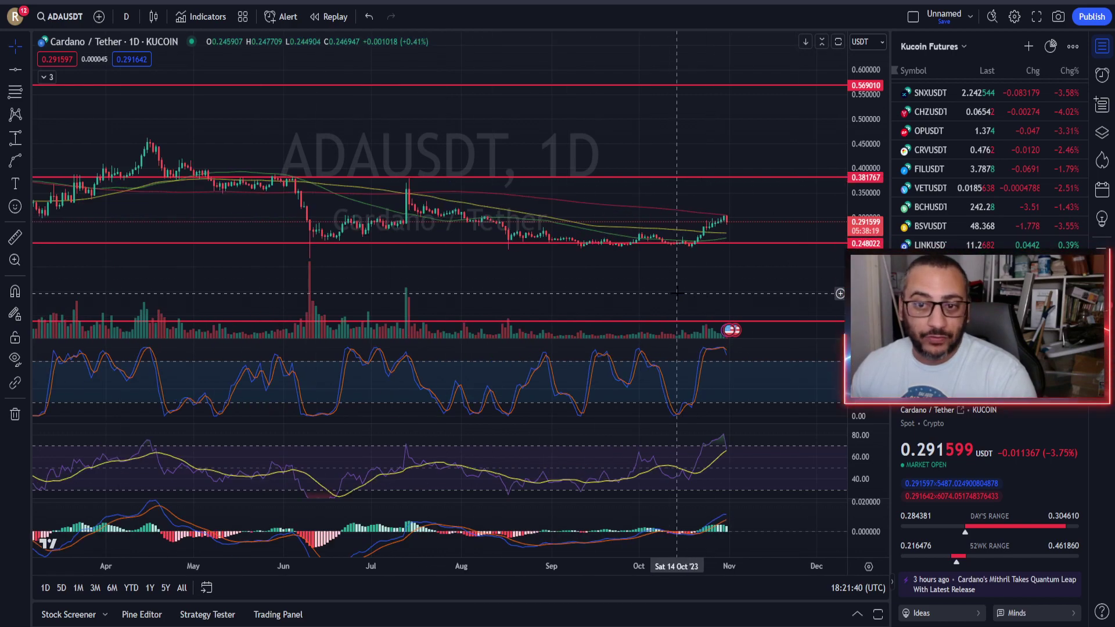
scroll(674, 294, up, 2)
scroll(673, 293, down, 3)
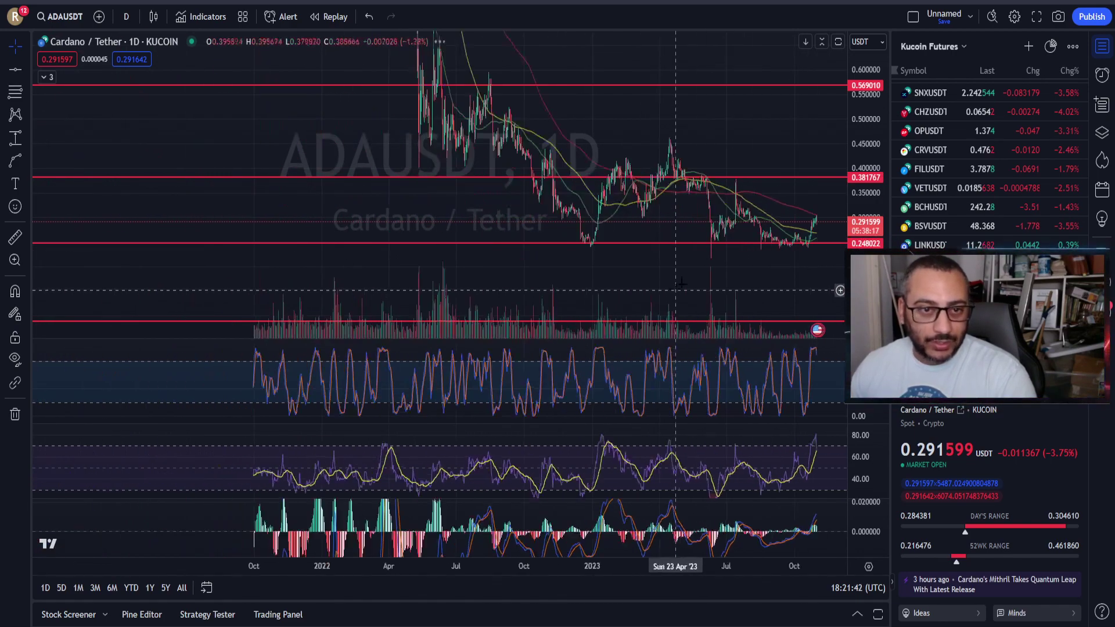
- Draw a descending trend line from about 0.6901 on 31 May 2022 along the April 2023 high, ending at 6 May 2024
drag(620, 270, 527, 319)
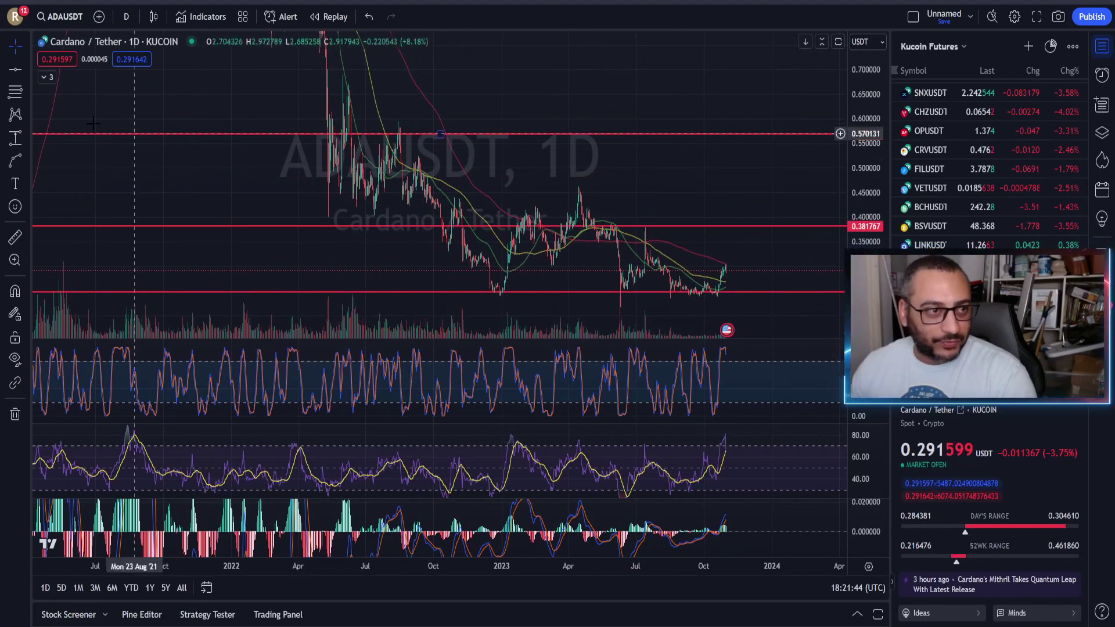
click(26, 71)
click(84, 85)
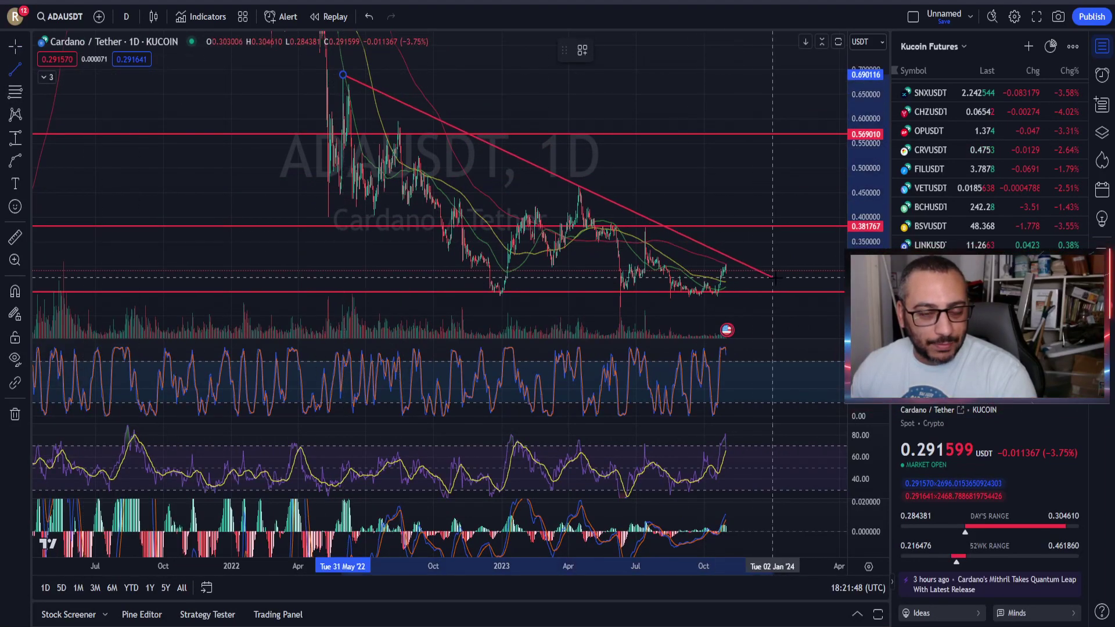
click(821, 302)
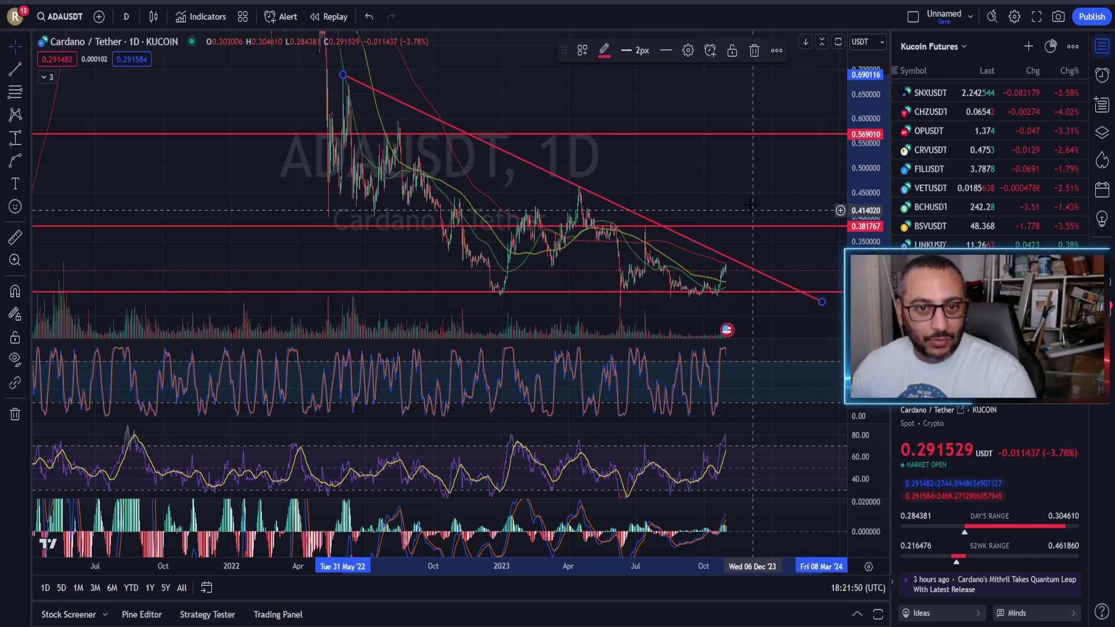
drag(745, 197, 665, 150)
drag(743, 260, 785, 277)
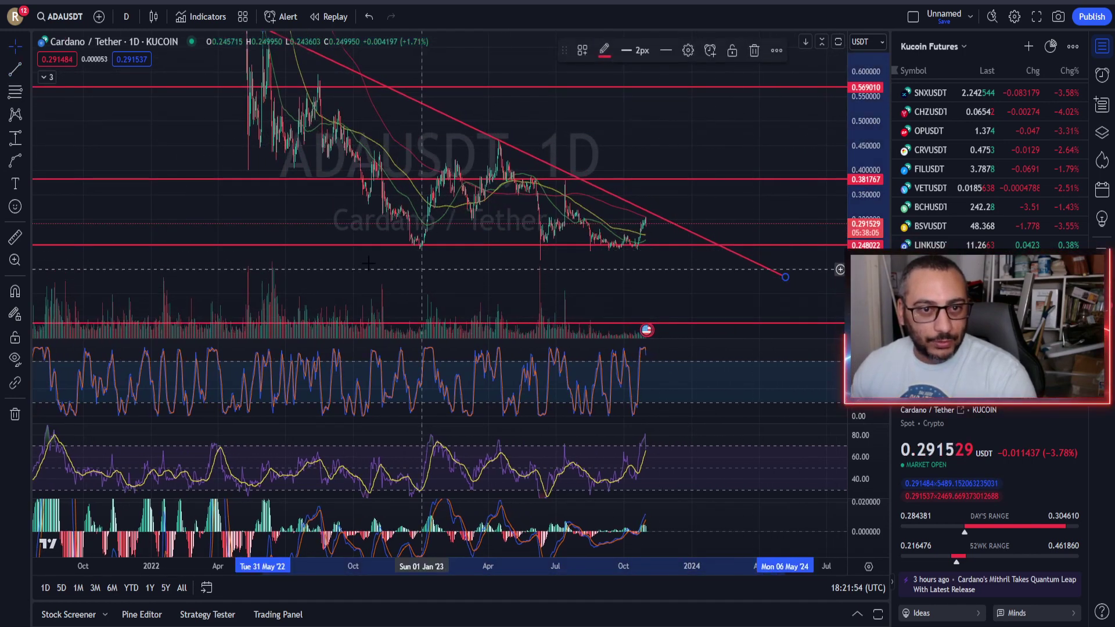
- Draw a lower descending trend line from about 0.4015 on 14 May 2022 beneath the 2023 lows, ending at 16 May 2024
scroll(441, 272, down, 3)
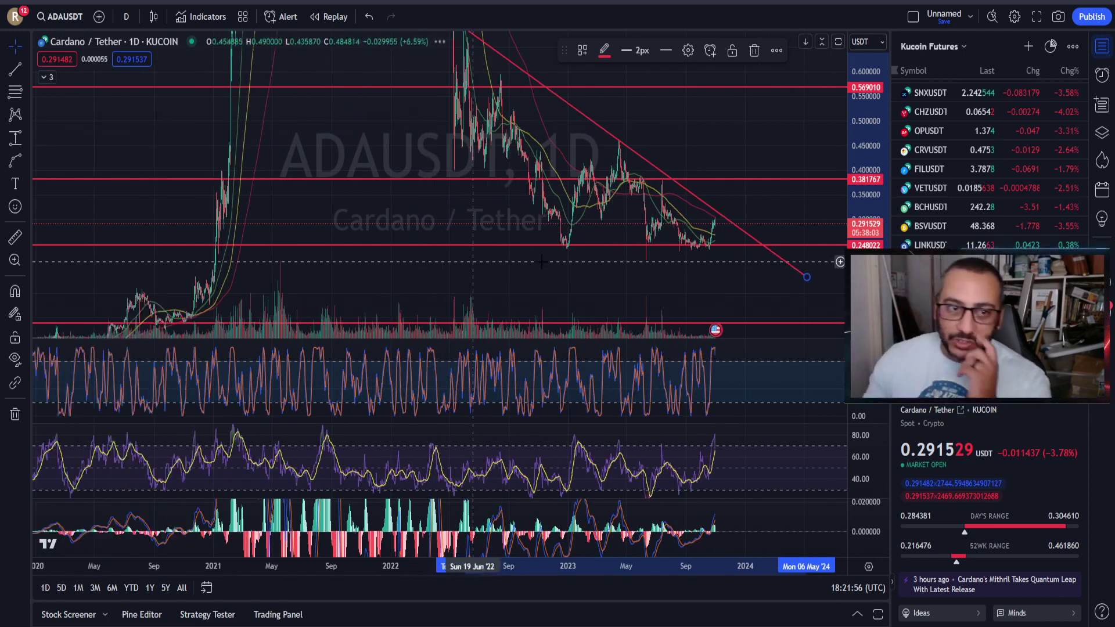
drag(859, 170, 859, 205)
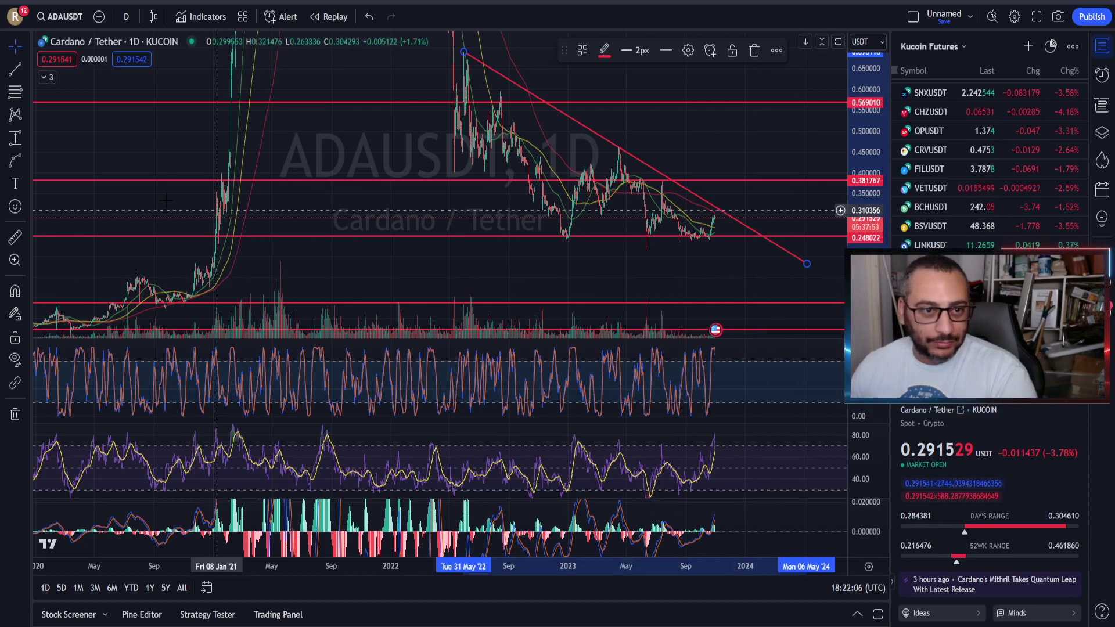
click(16, 69)
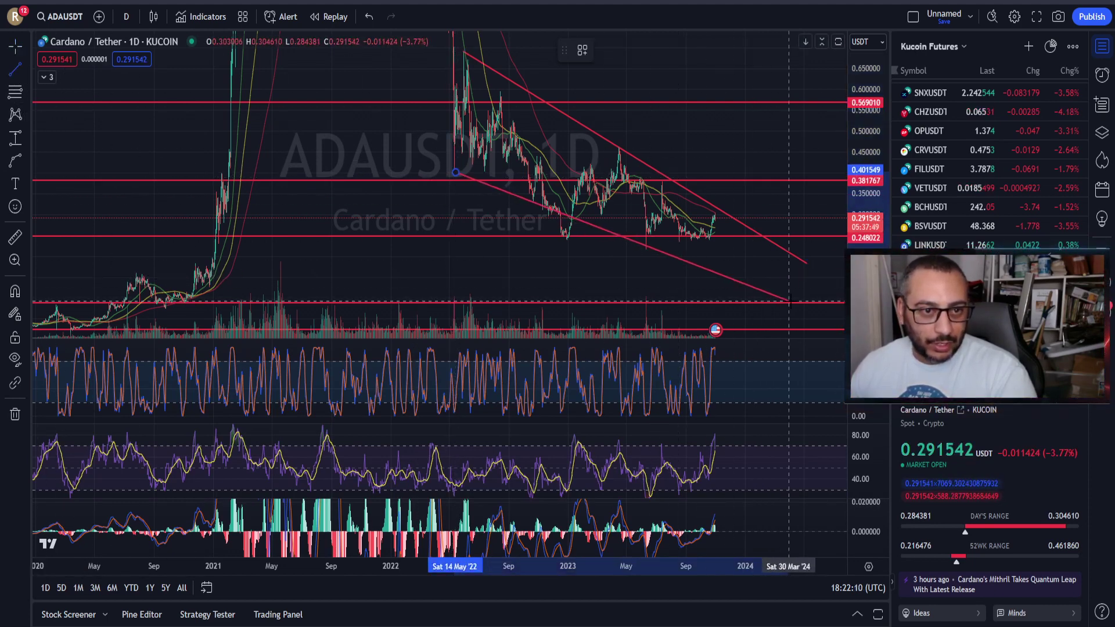
click(811, 304)
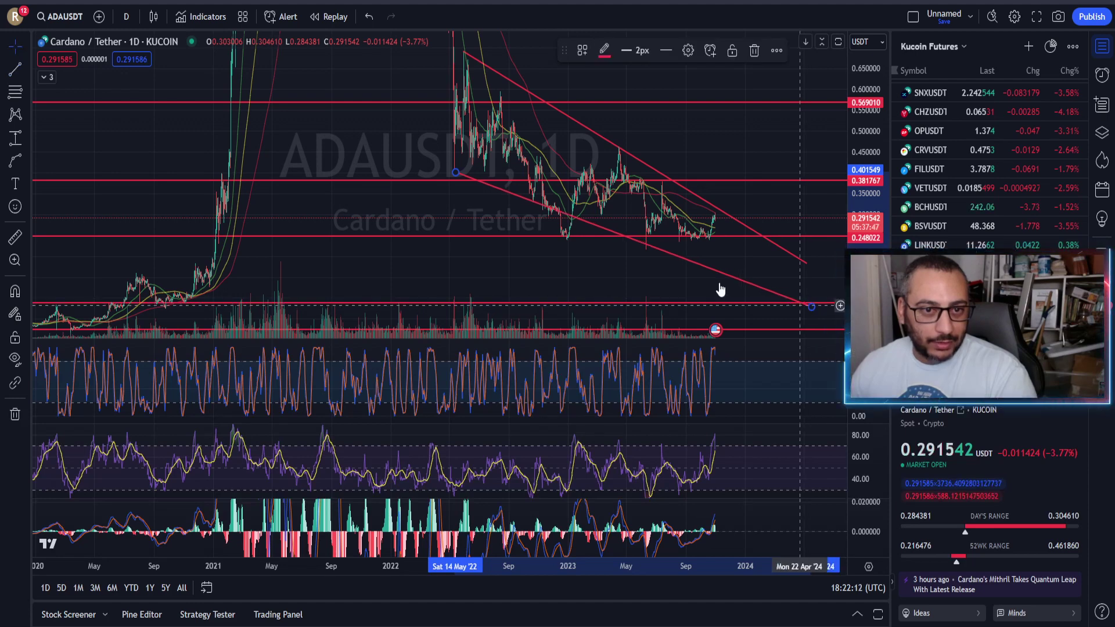
- Review the daily price action between the two descending trend lines and switch the chart to the 4 hours interval to examine it there
scroll(715, 260, up, 3)
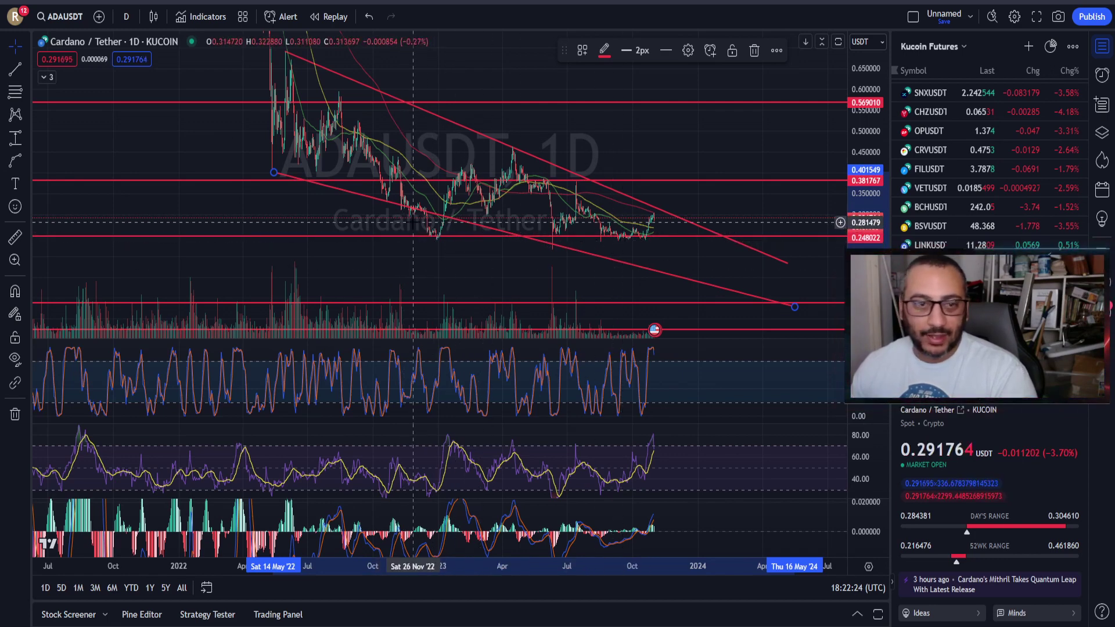
scroll(410, 221, down, 3)
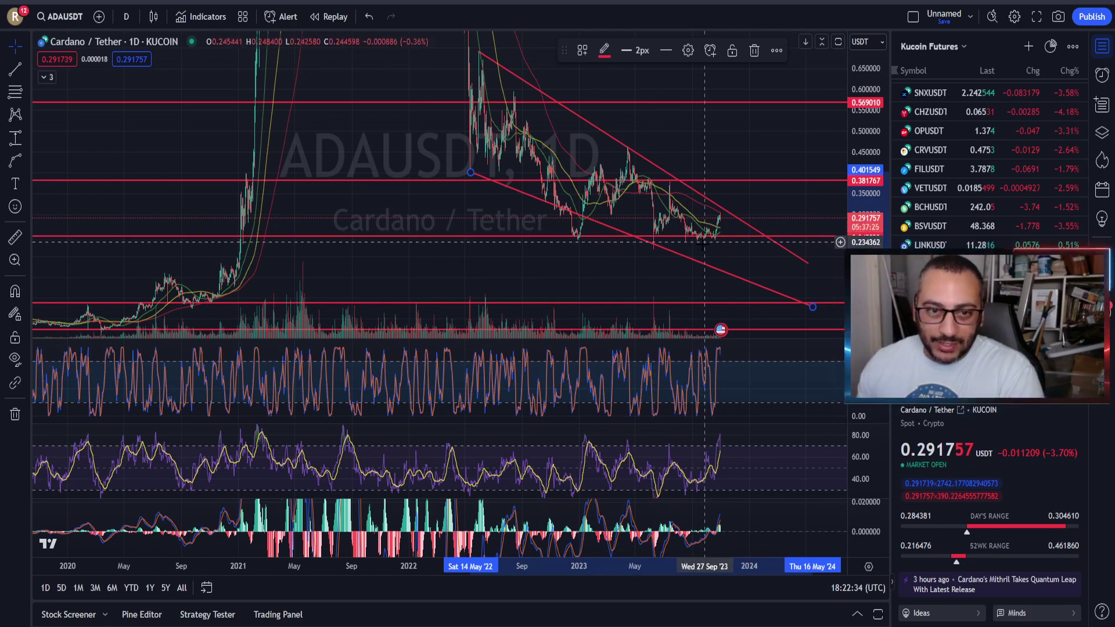
scroll(706, 248, up, 5)
scroll(748, 287, up, 4)
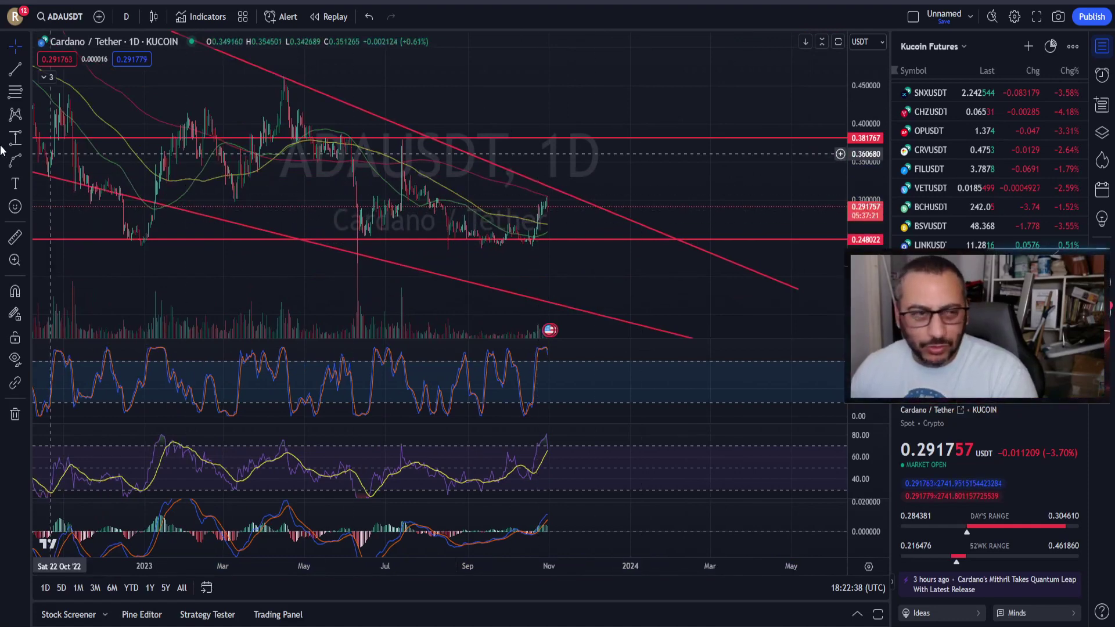
click(127, 18)
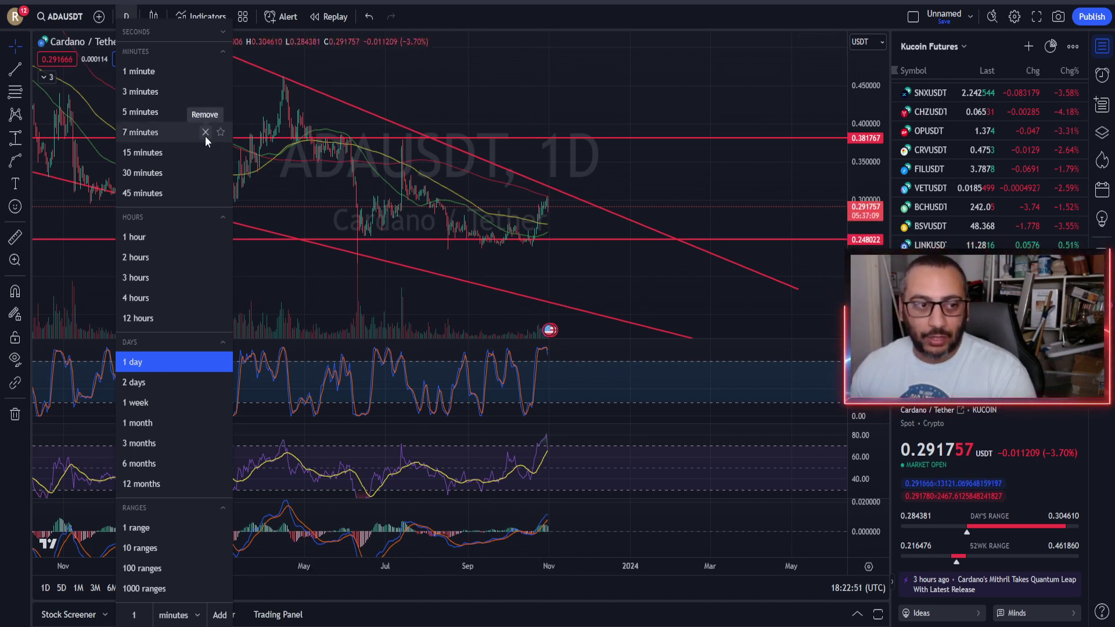
click(155, 301)
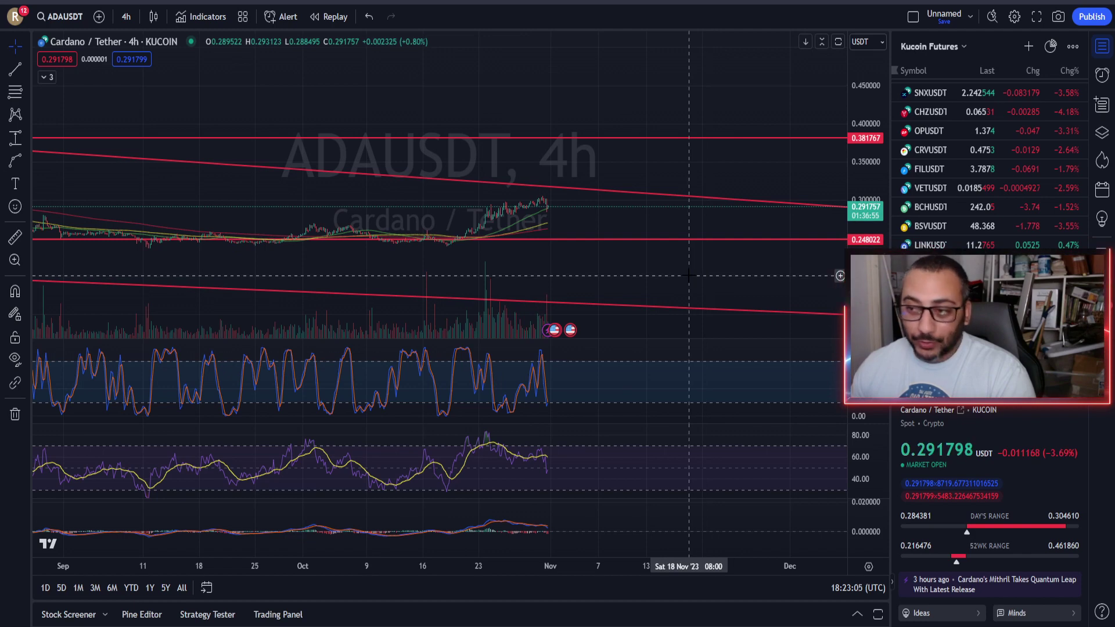
scroll(682, 273, down, 5)
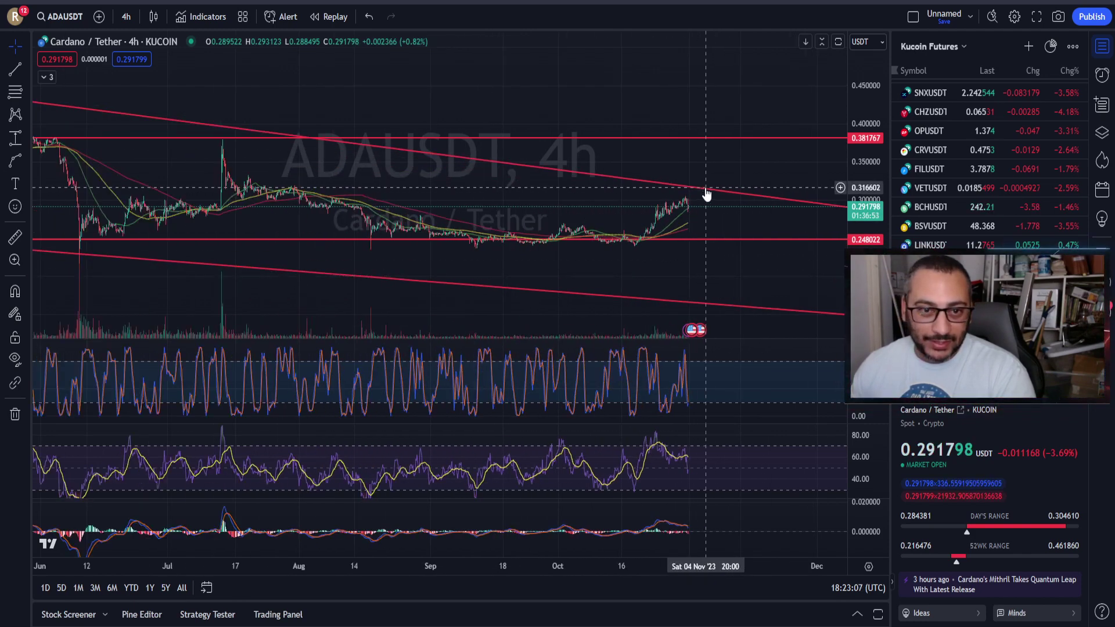
scroll(709, 192, down, 3)
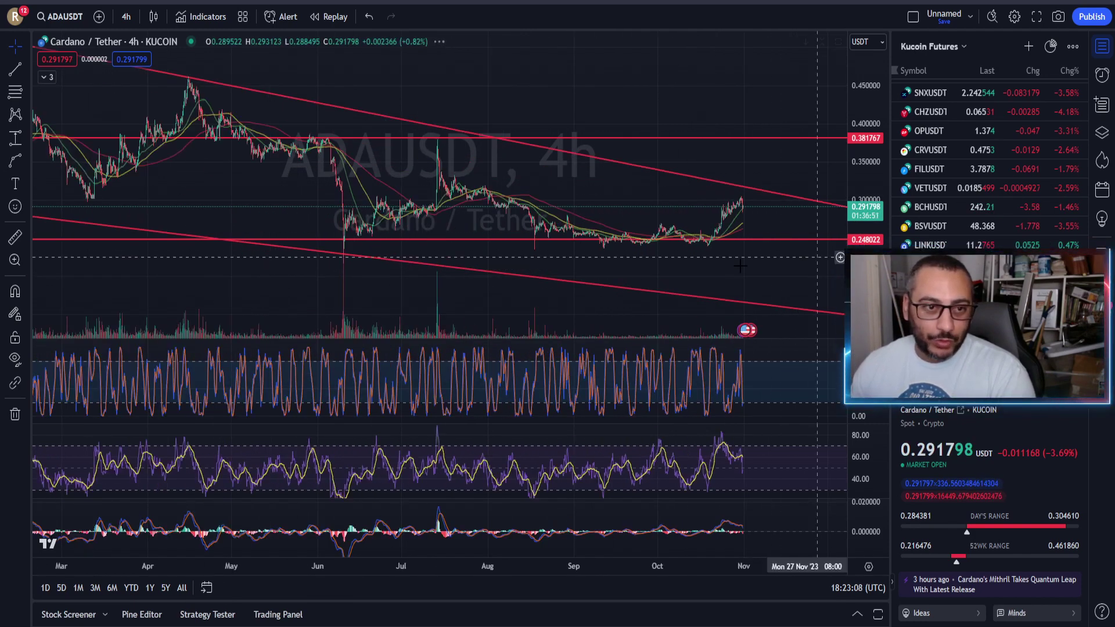
scroll(795, 194, down, 4)
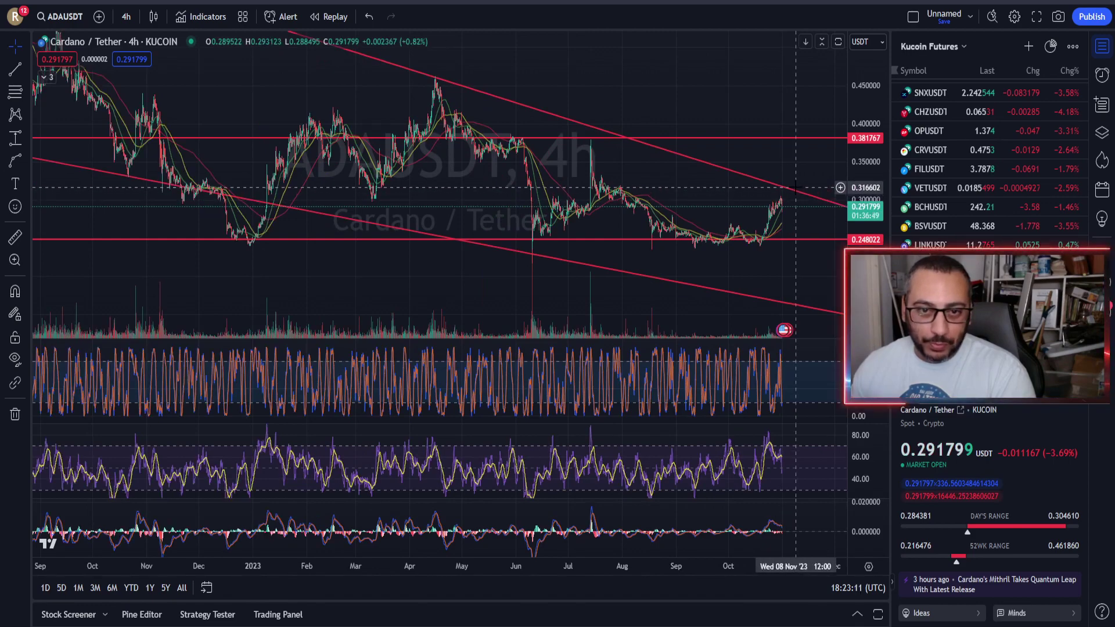
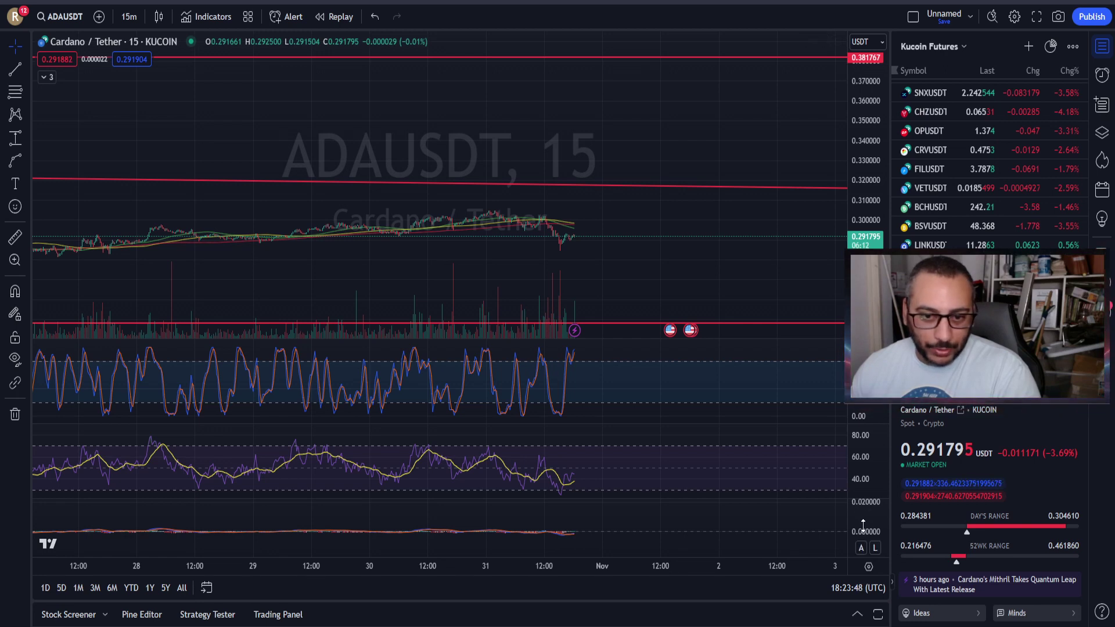
- Examine the MACD on the 15-minute chart by rescaling it, enlarging its pane to full size and restoring the layout
drag(865, 522, 864, 543)
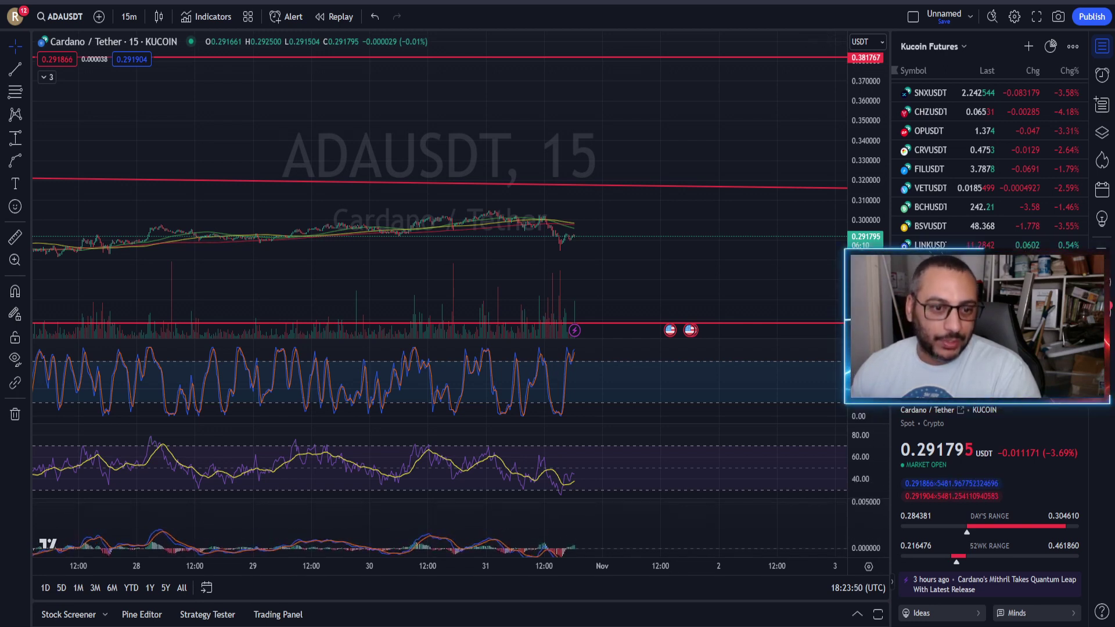
drag(636, 529, 623, 515)
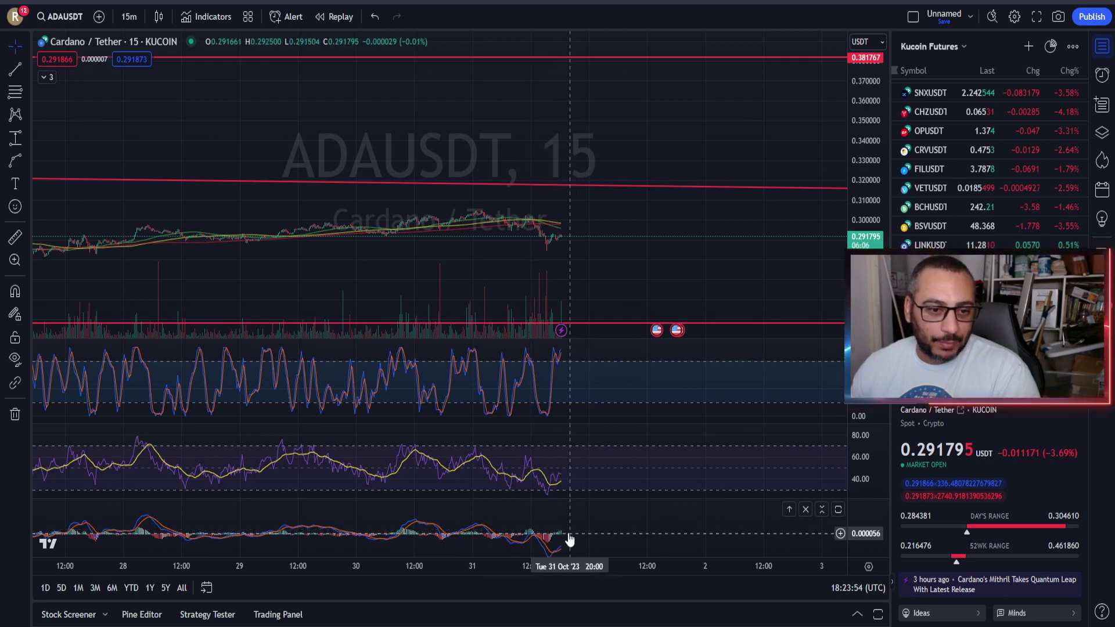
double_click(656, 514)
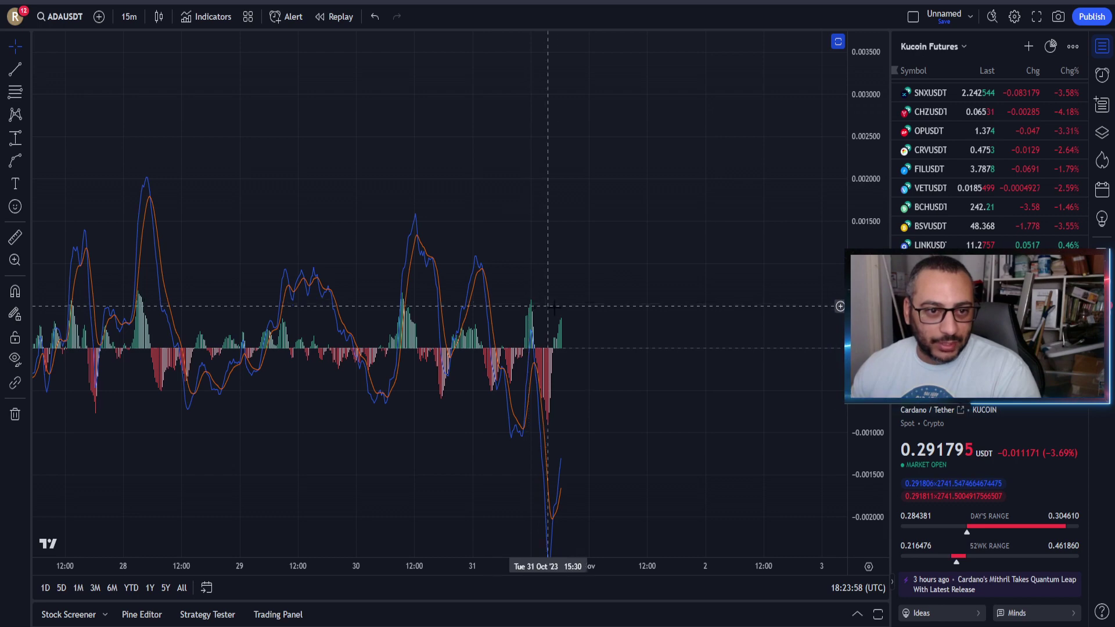
double_click(811, 121)
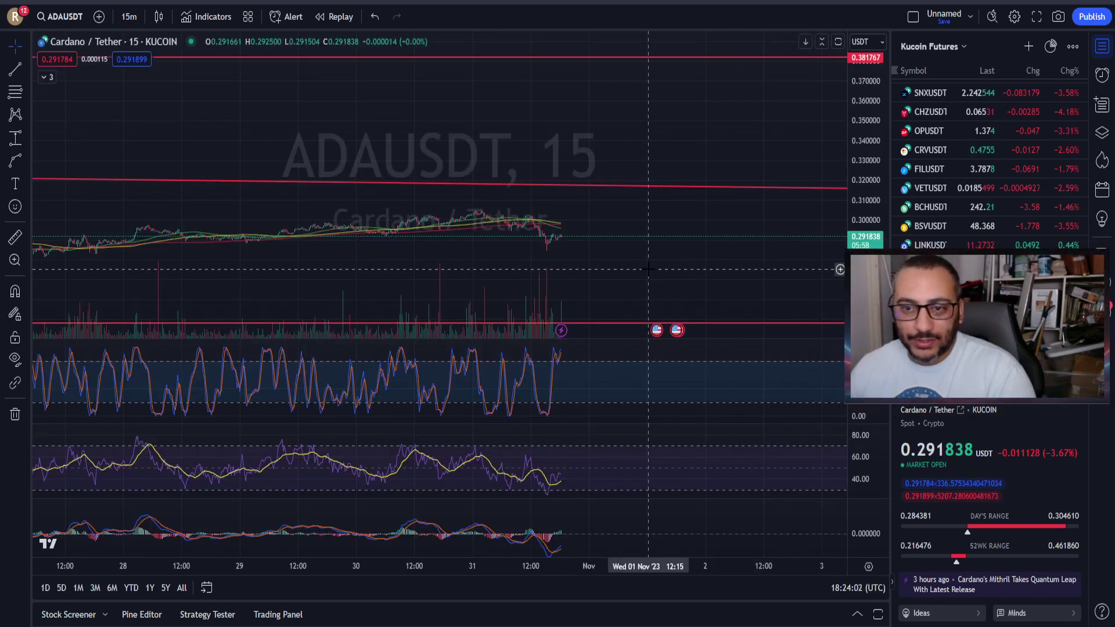
scroll(643, 265, down, 6)
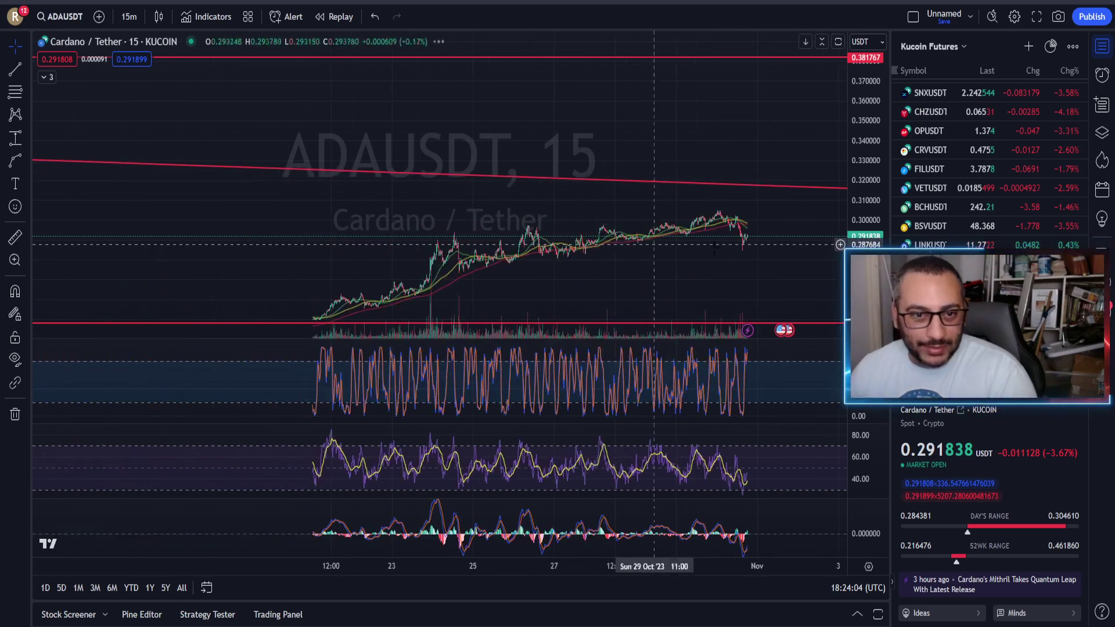
- Switch the chart to the 4 hours interval and show the price action between the two descending trend lines
click(130, 18)
click(136, 298)
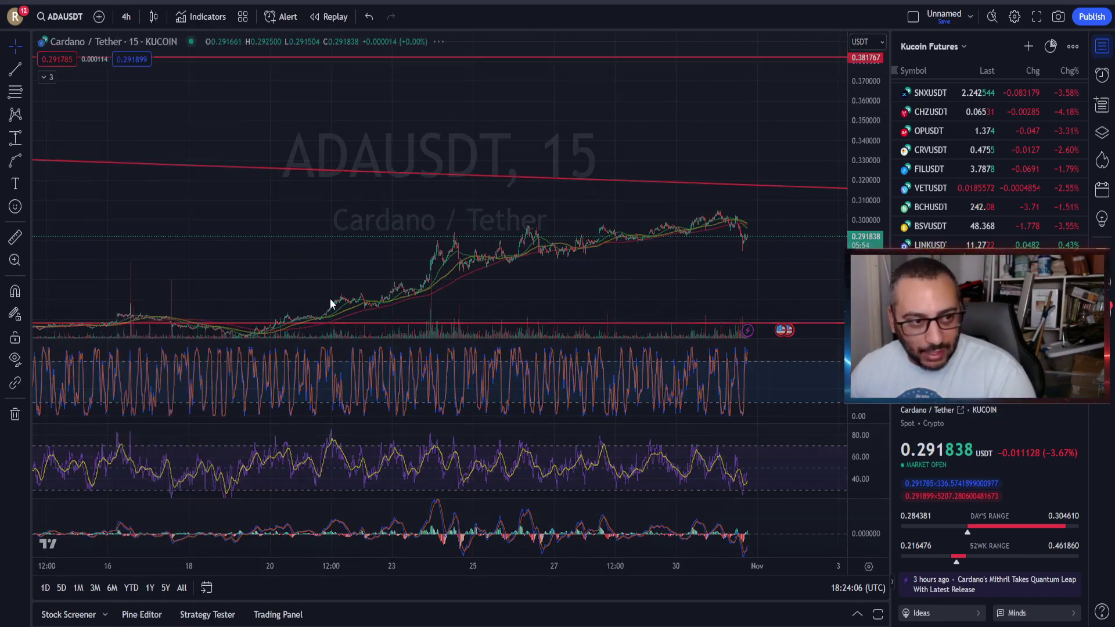
drag(869, 99, 811, 301)
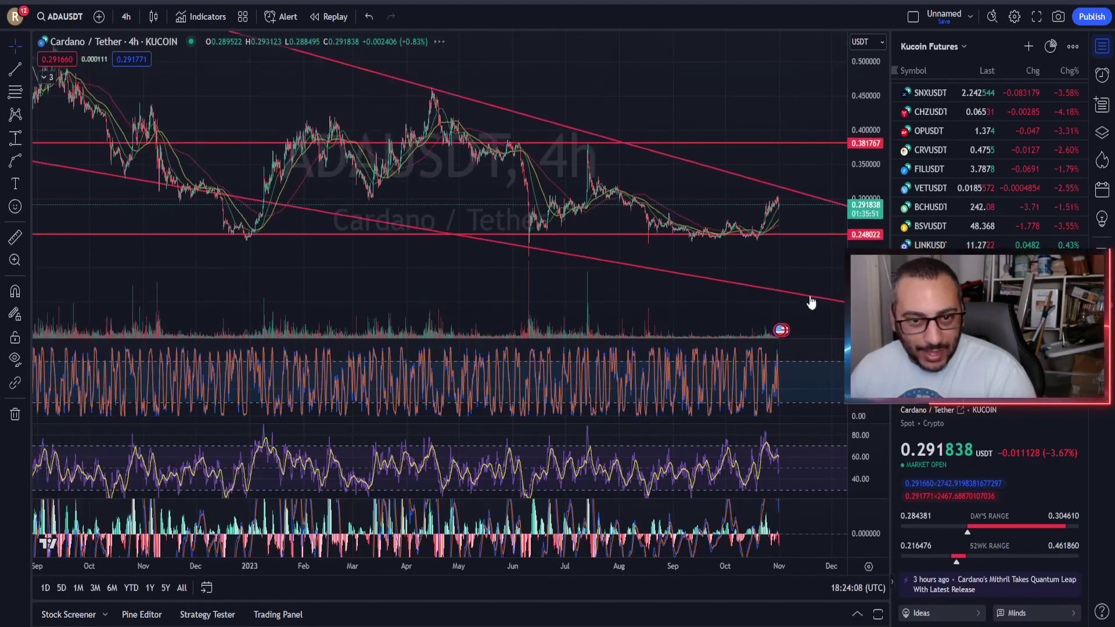
drag(777, 264, 581, 312)
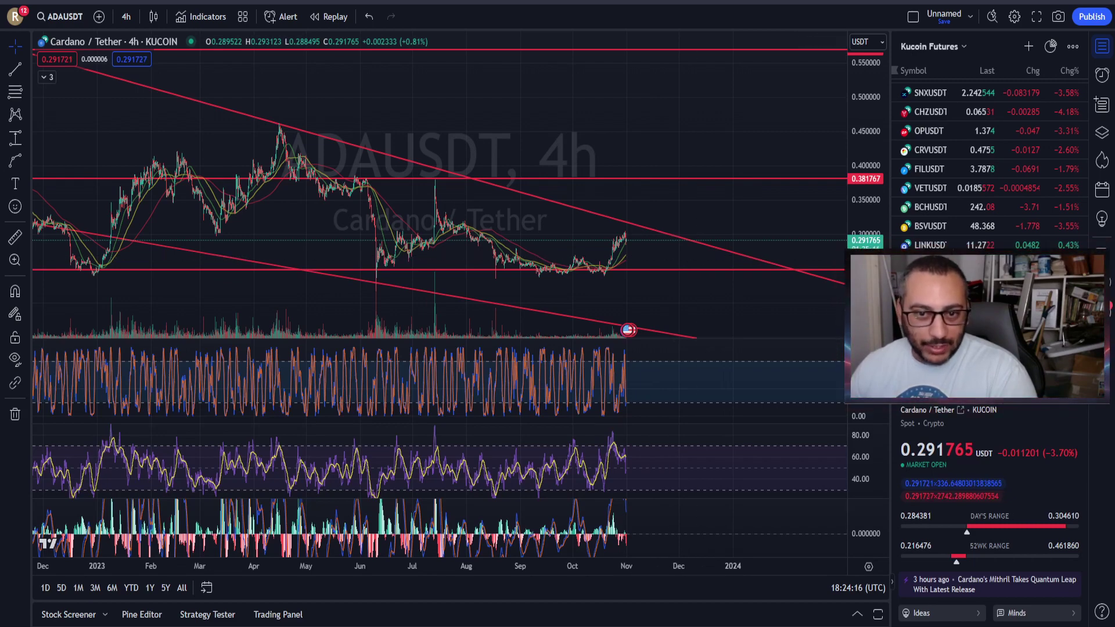
- Examine the recent 4-hour candles, moving averages and oscillators between the 0.248022 level and the upper descending trend line
drag(866, 323, 865, 79)
scroll(671, 249, up, 6)
drag(676, 293, 886, 2)
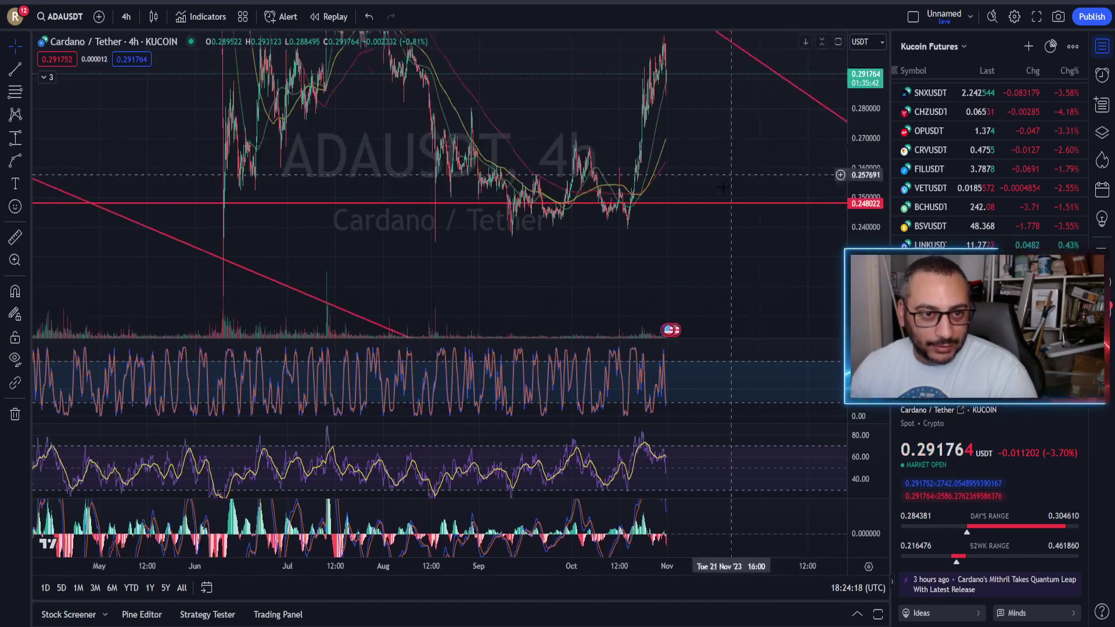
scroll(723, 187, up, 6)
drag(279, 151, 492, 154)
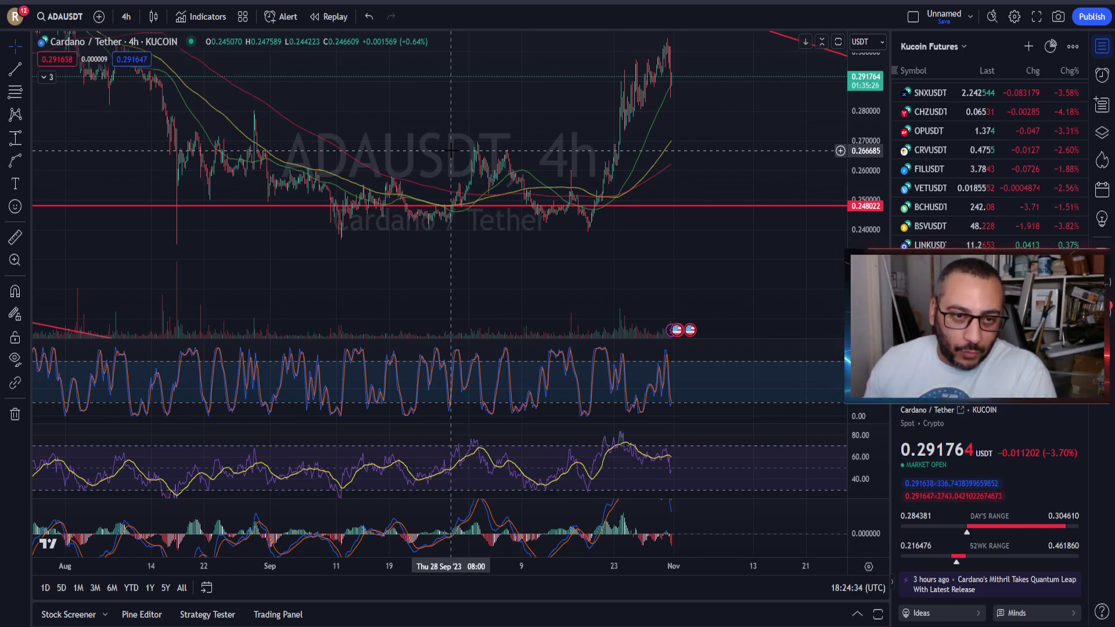
scroll(451, 151, up, 3)
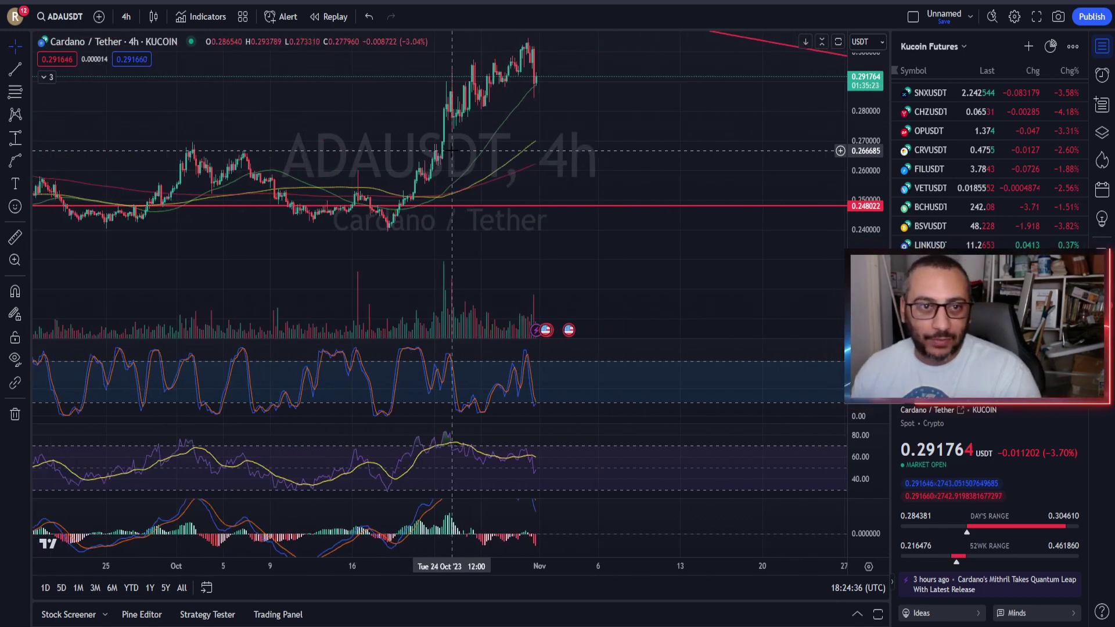
drag(859, 117, 862, 196)
drag(582, 139, 844, 188)
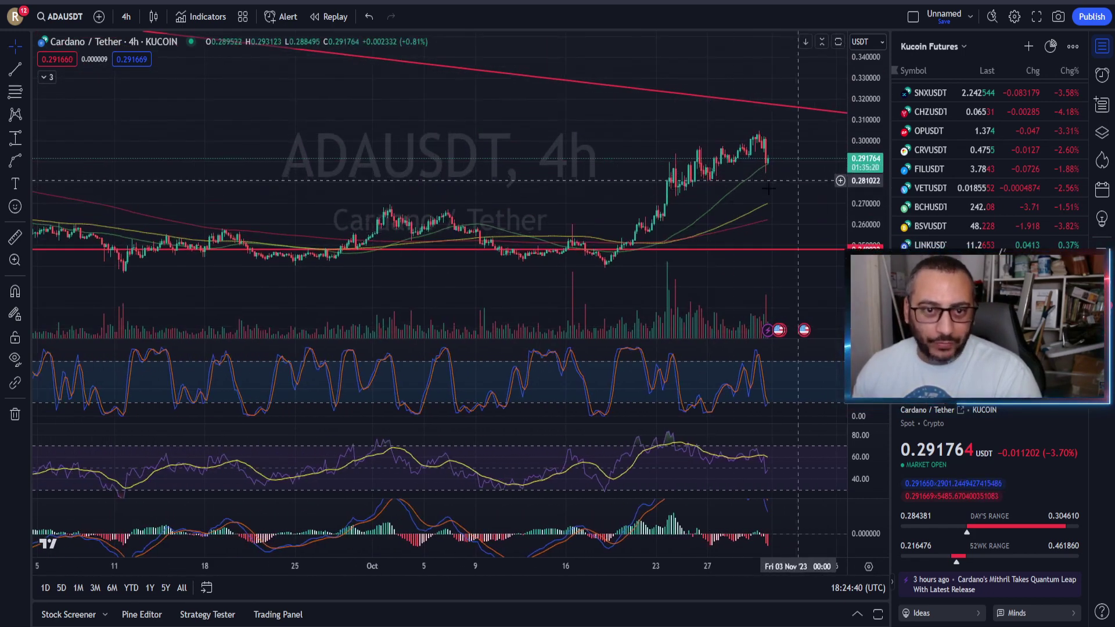
scroll(732, 206, down, 5)
scroll(735, 213, down, 2)
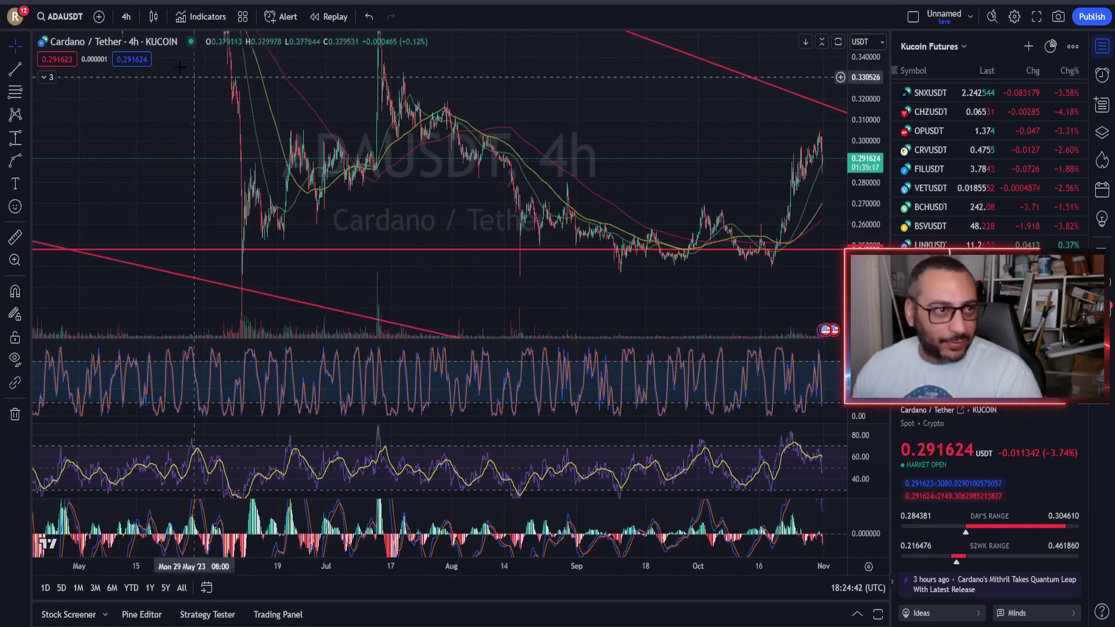
- Switch the chart to the 1 day interval and add an ADAUSDT price alert at 0.266140
click(126, 17)
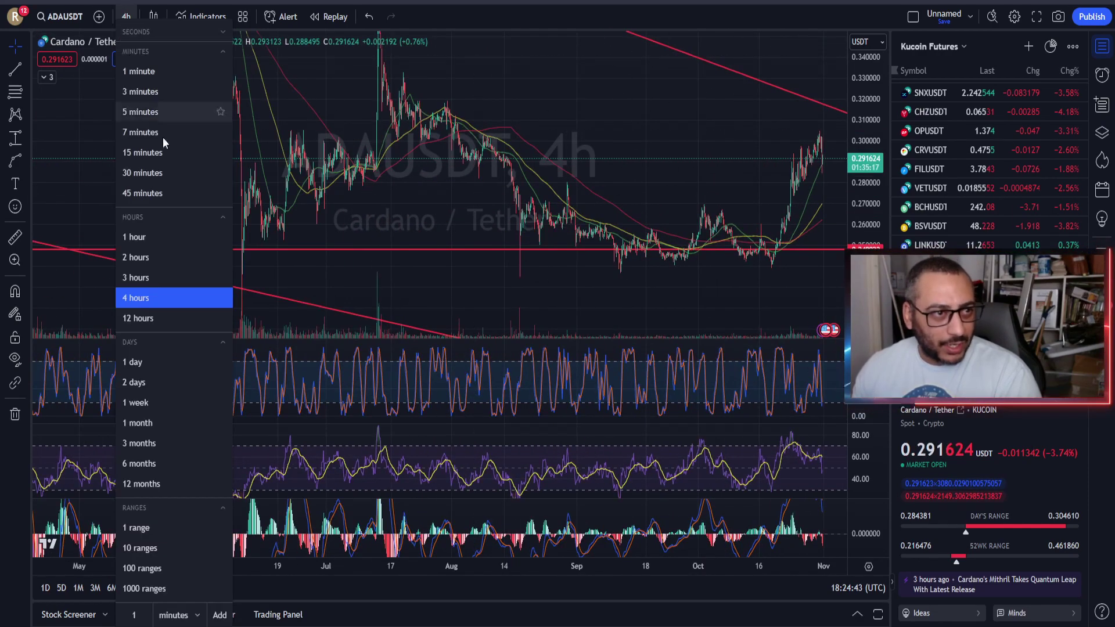
click(150, 361)
scroll(630, 237, up, 6)
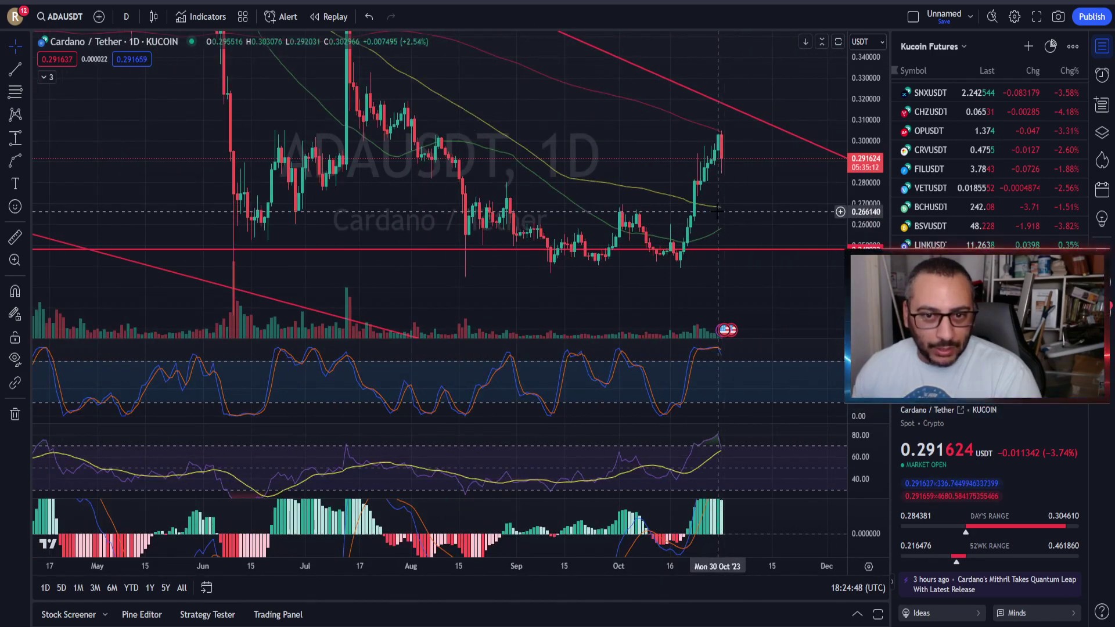
click(840, 214)
click(749, 227)
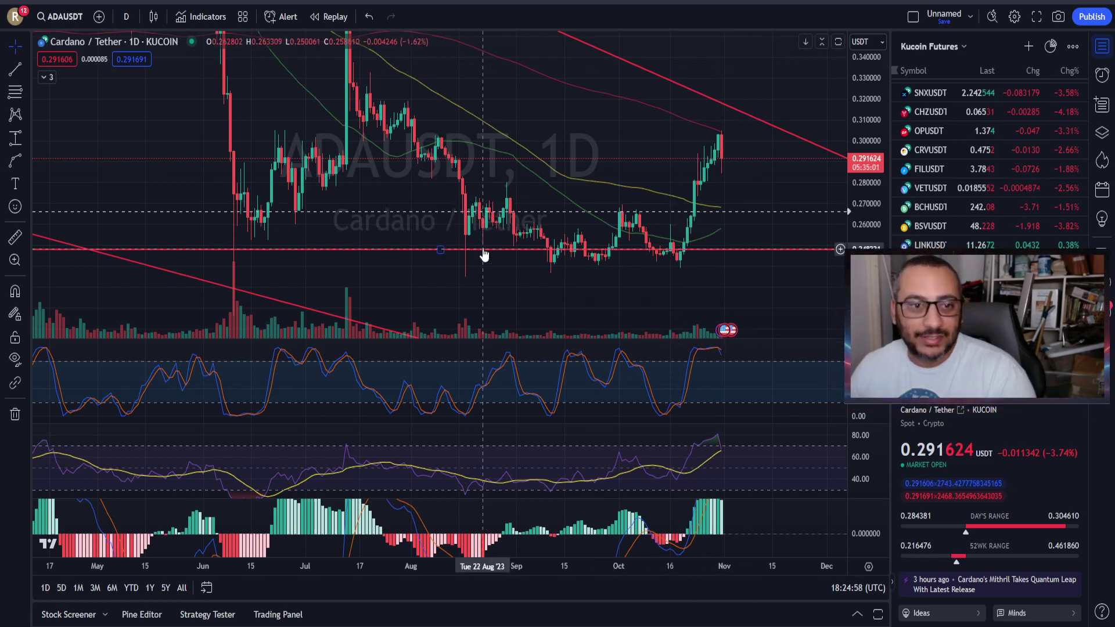
- Draw a price range from about 0.265304 at the alert line up to about 0.381953 at the 0.381767 level
scroll(779, 231, down, 5)
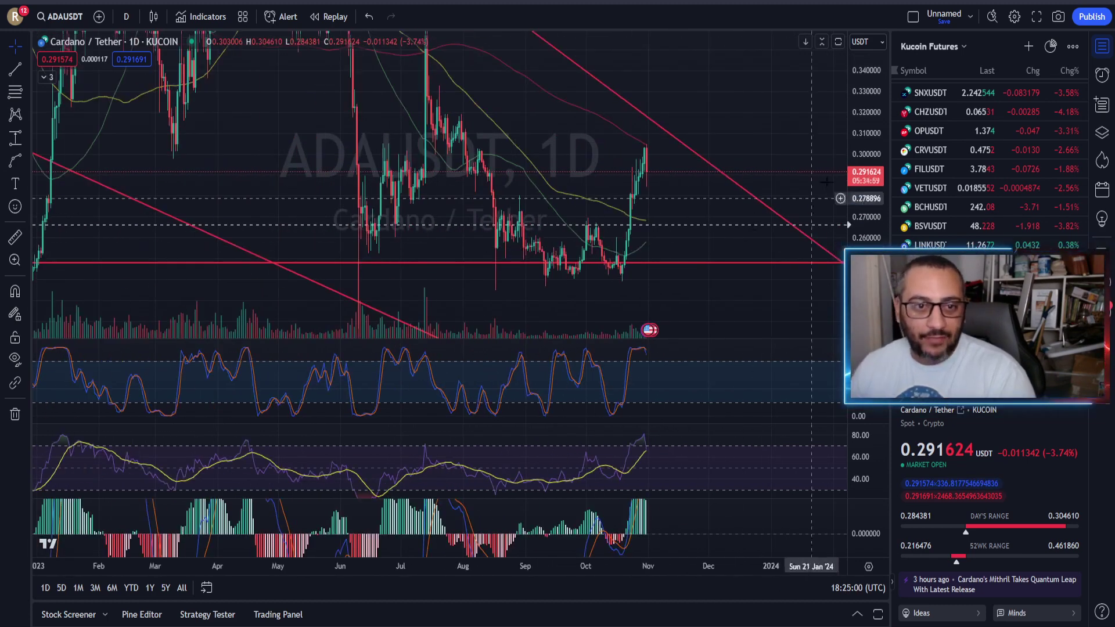
drag(471, 151, 399, 169)
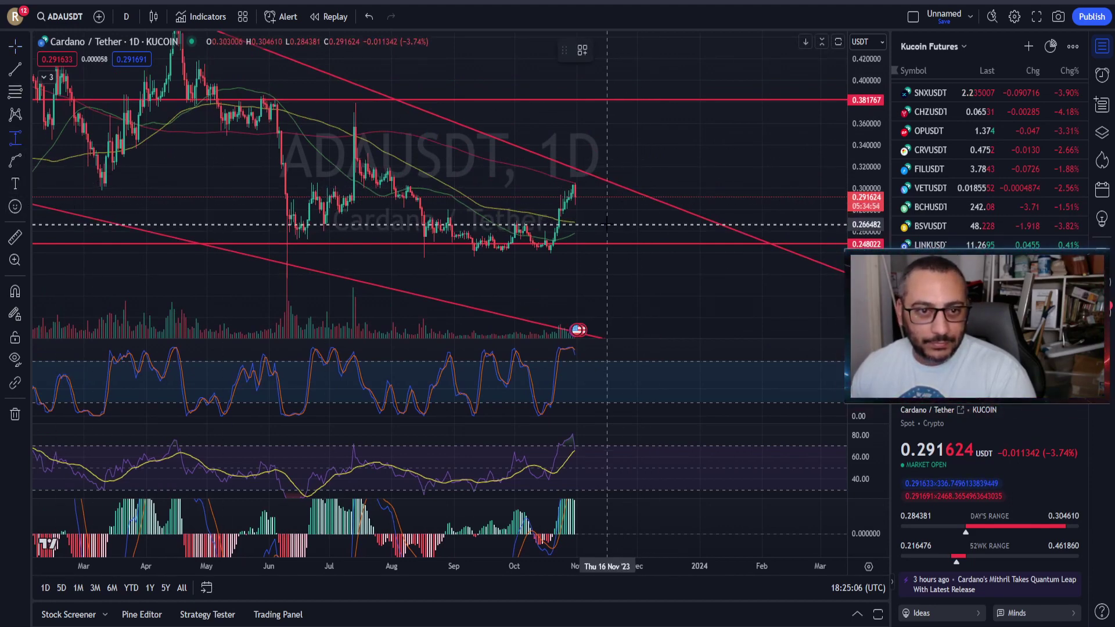
click(608, 225)
click(639, 100)
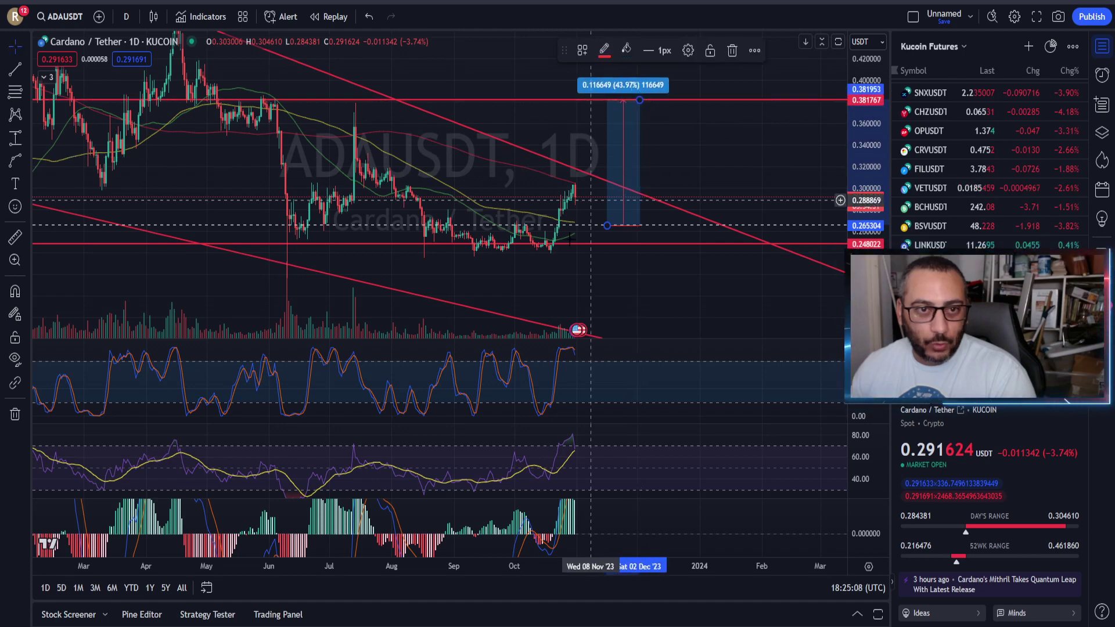
- Examine the daily chart below the 0.248022 level down to the lower descending trend line
scroll(522, 232, down, 3)
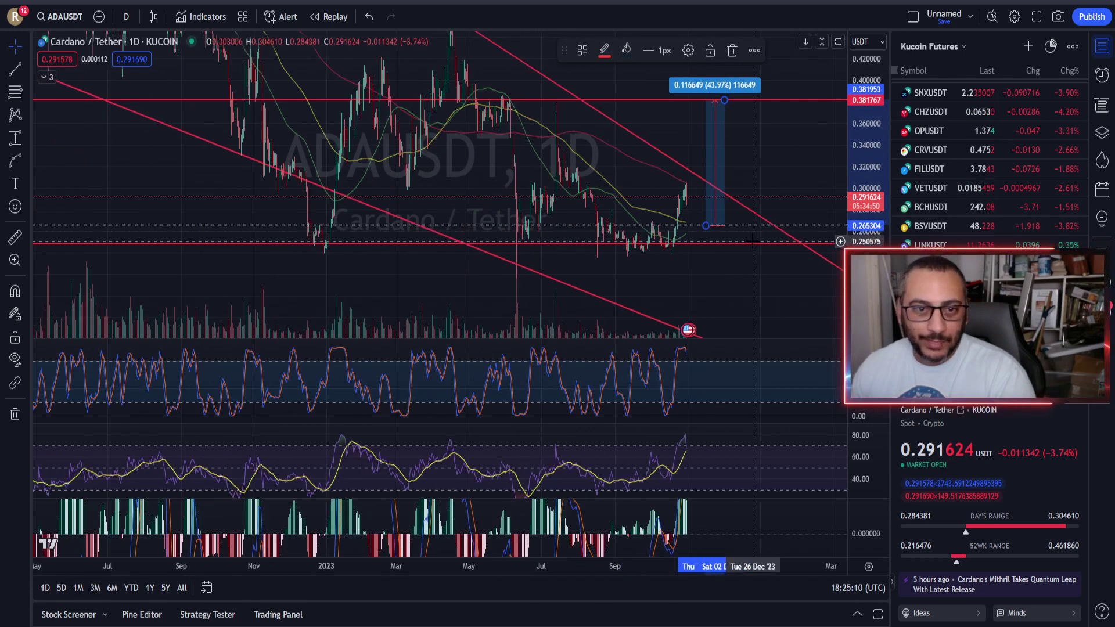
drag(730, 239, 719, 158)
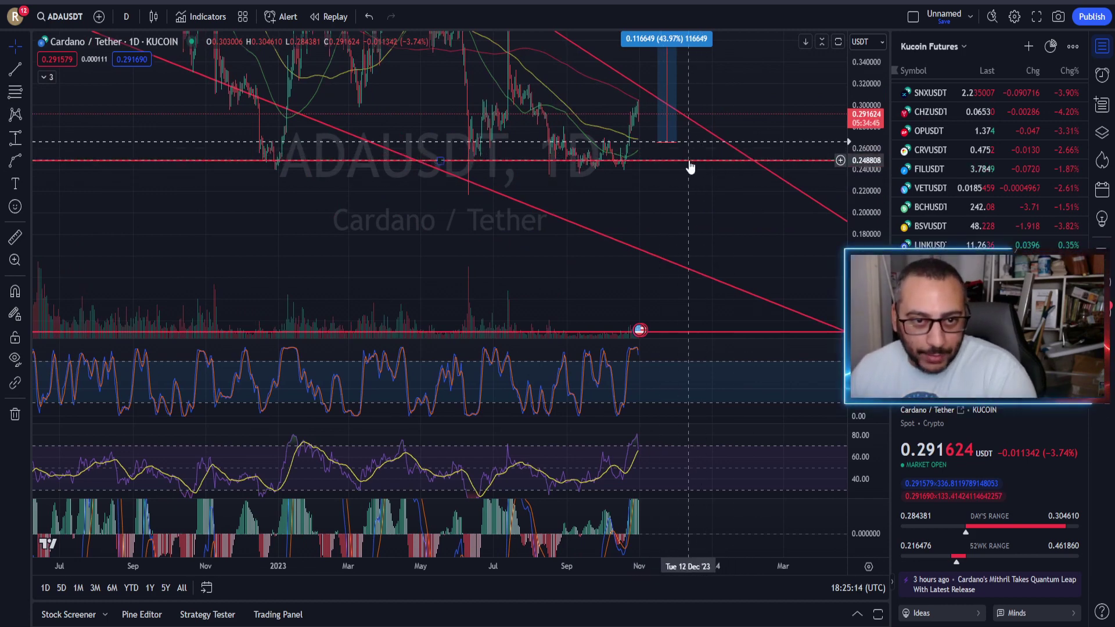
drag(873, 209, 885, 27)
scroll(668, 182, up, 5)
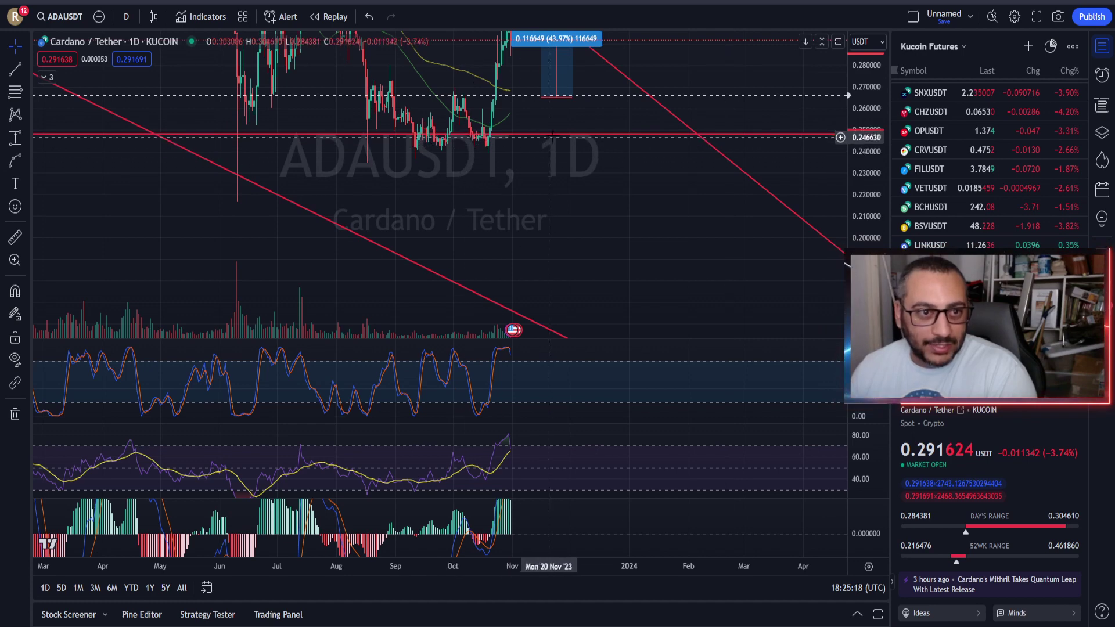
drag(615, 206, 657, 143)
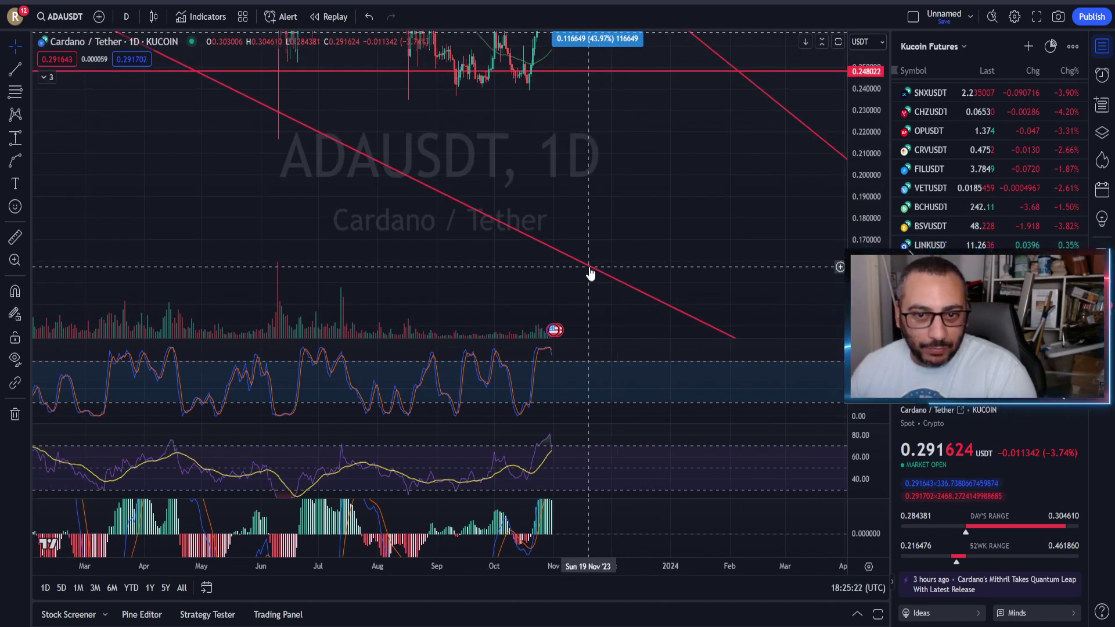
scroll(677, 271, down, 4)
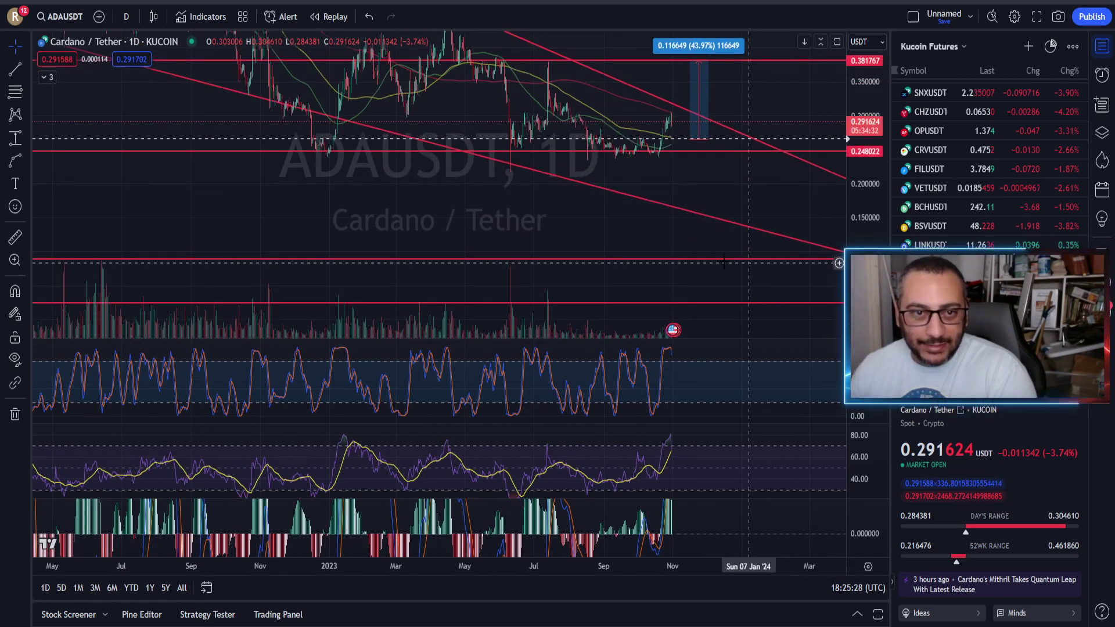
- Review the whole falling formation since 2022 on the daily chart against the horizontal levels and the drawn price range
scroll(778, 233, down, 2)
drag(763, 204, 722, 251)
drag(668, 172, 628, 227)
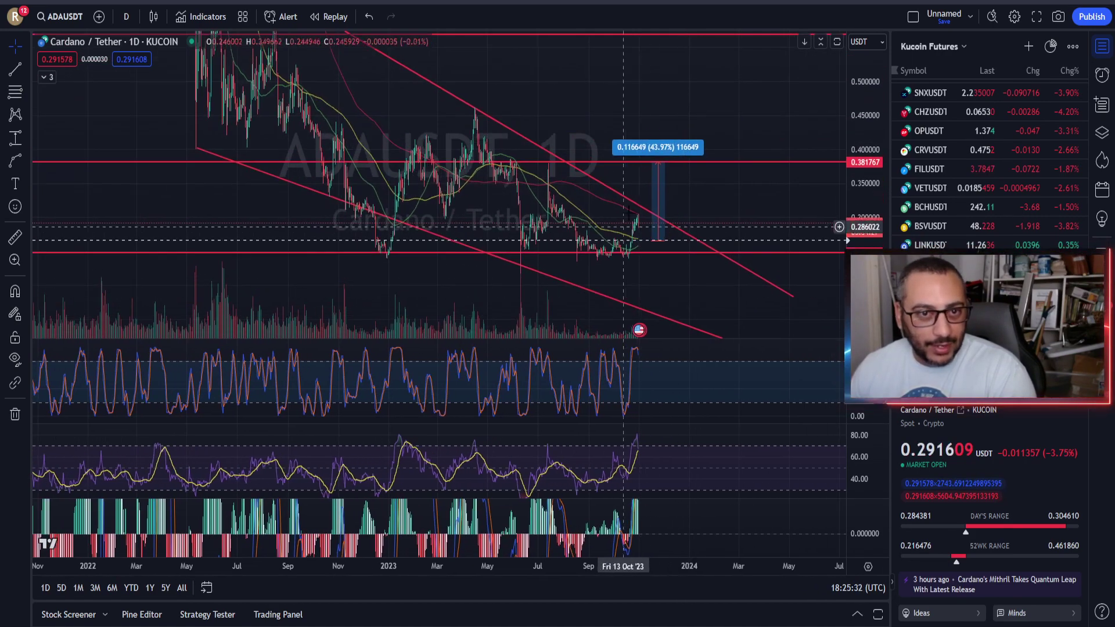
scroll(694, 267, down, 4)
drag(854, 144, 854, 233)
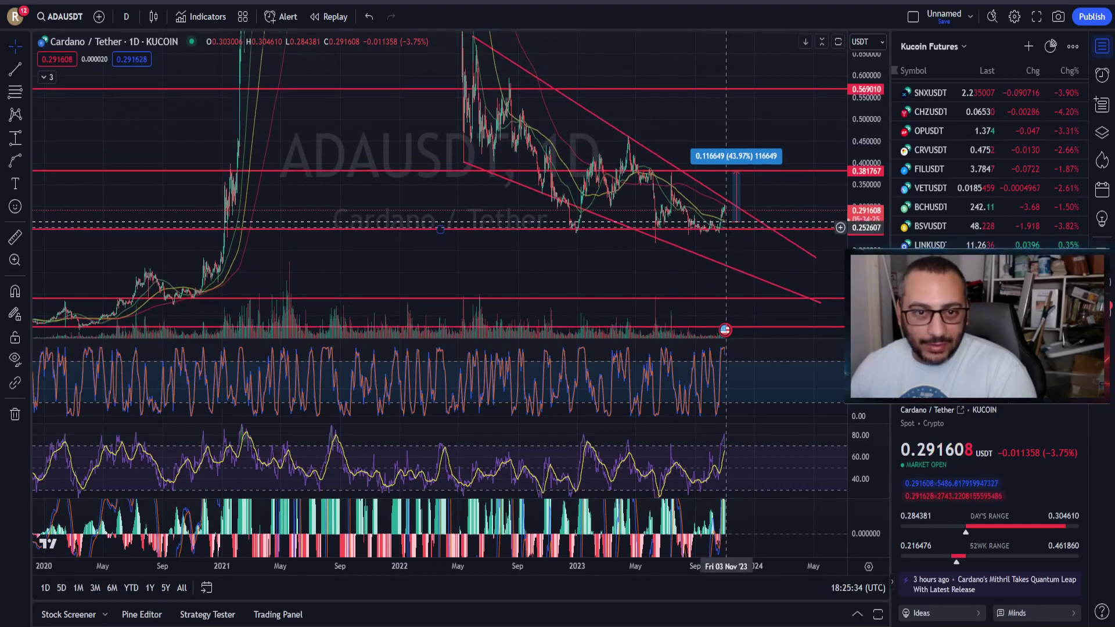
click(739, 170)
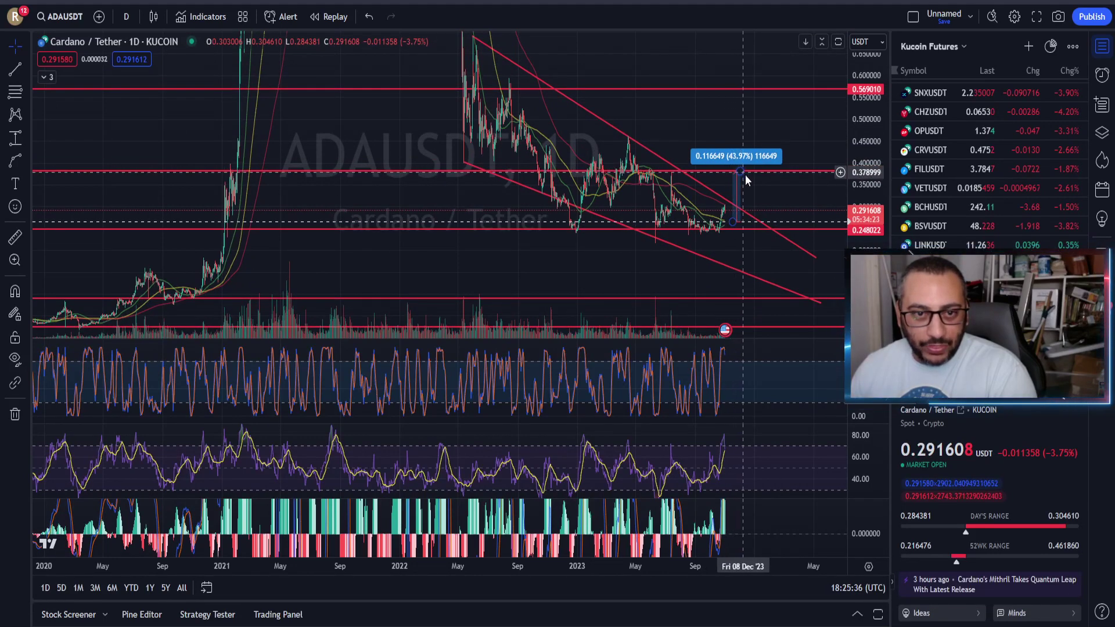
click(751, 217)
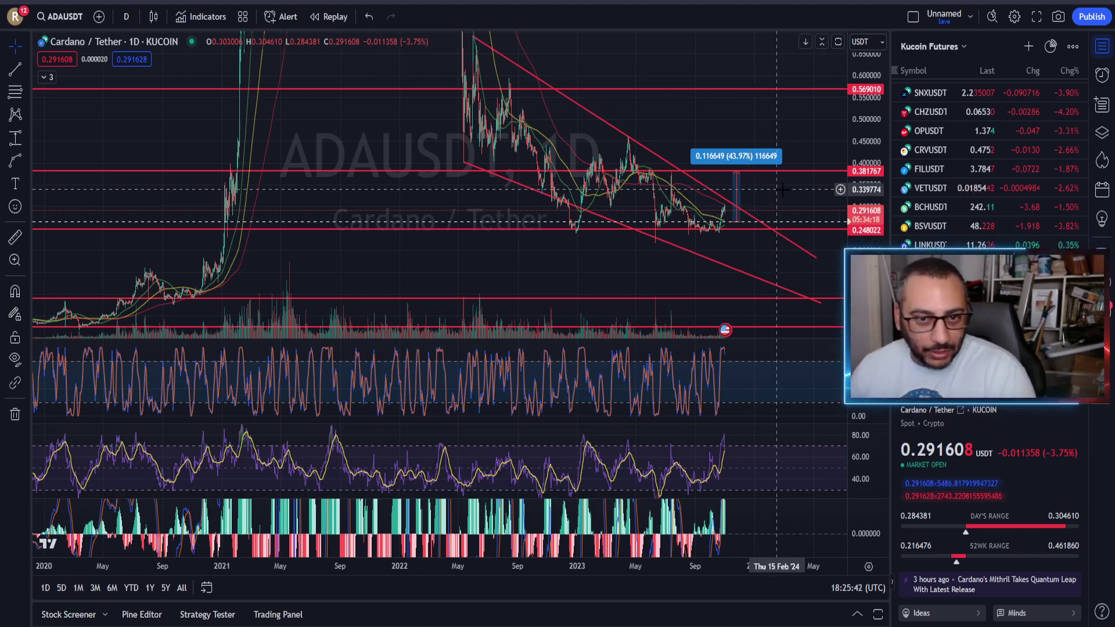
click(813, 238)
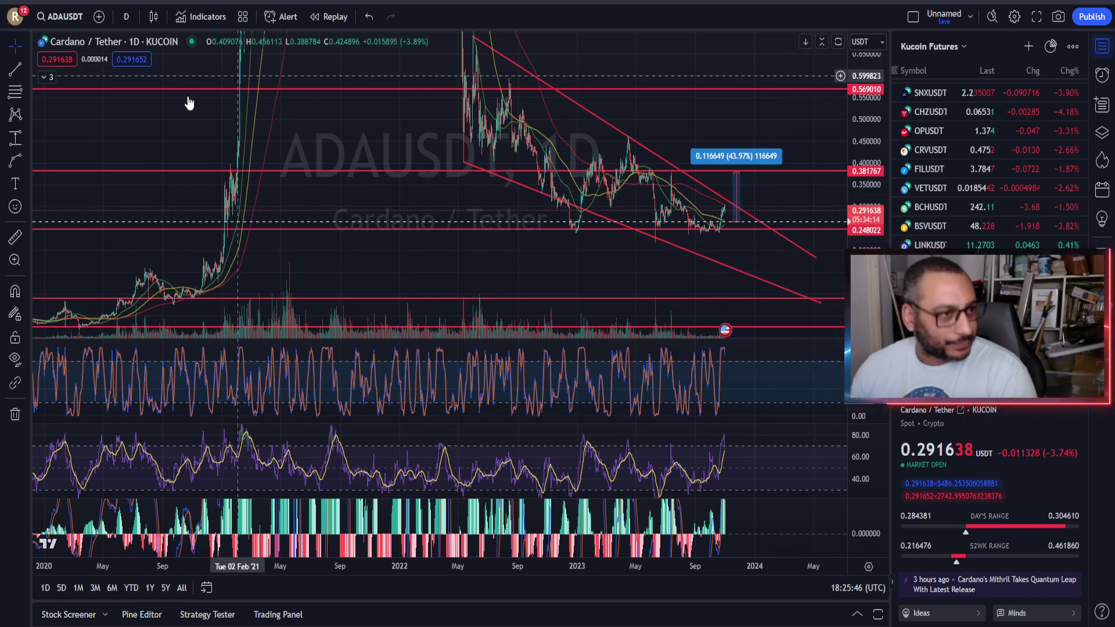
- Draw a price range across the formation's opening from about 0.400791 in May 2022 and move it to span about 0.249701 to 0.534448 in early 2024
click(15, 138)
click(466, 163)
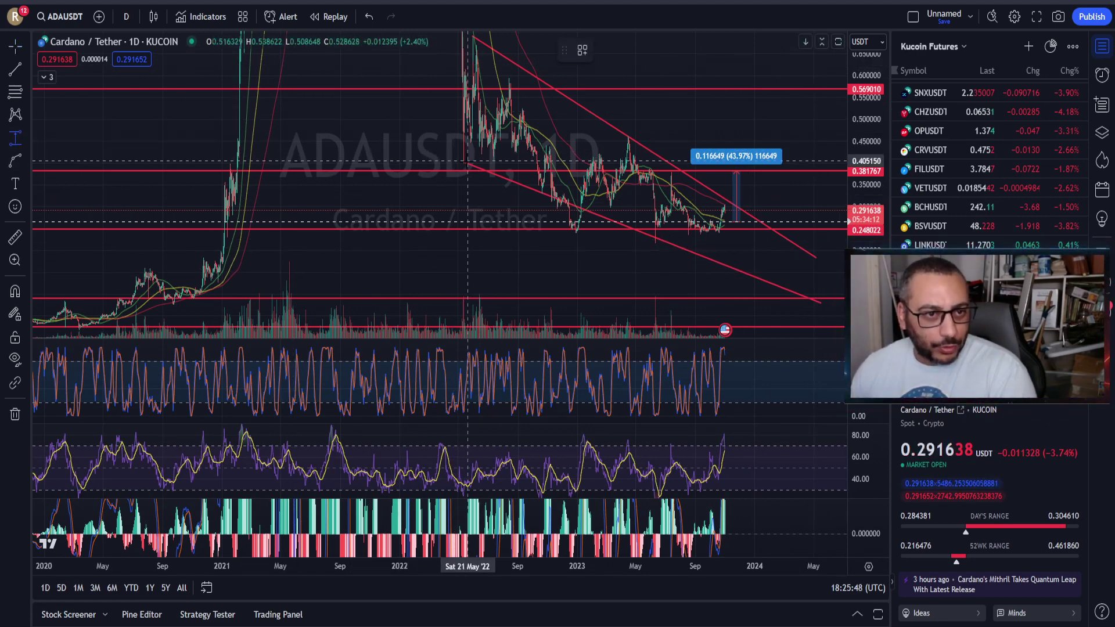
click(480, 38)
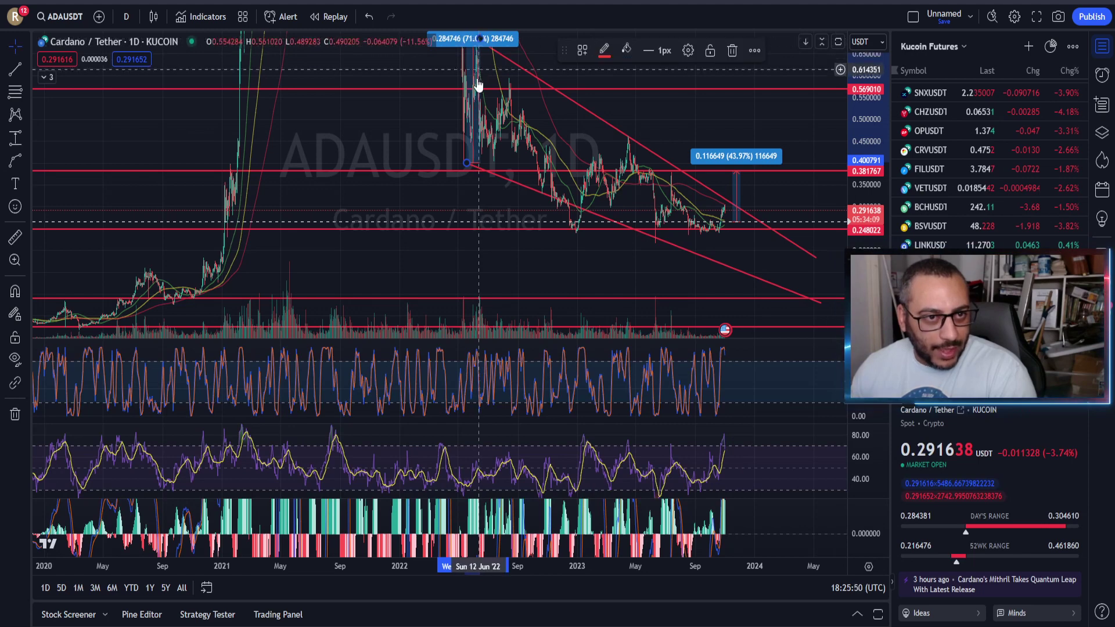
drag(474, 98, 768, 163)
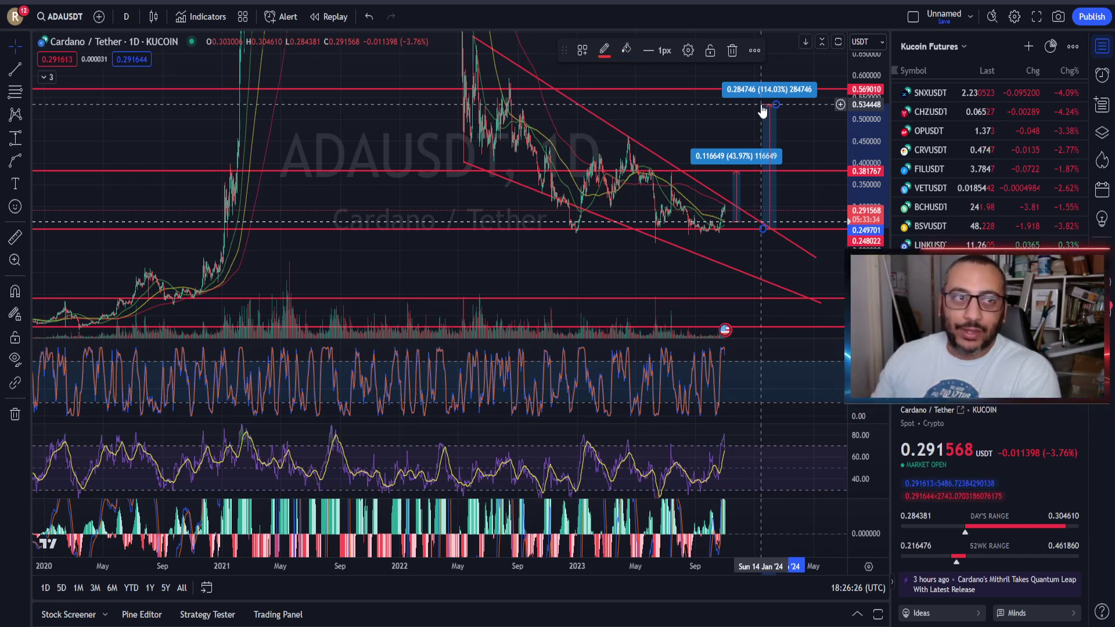
- Switch the chart to the 1 week interval and frame both descending trend lines with the two price ranges
click(123, 19)
click(165, 405)
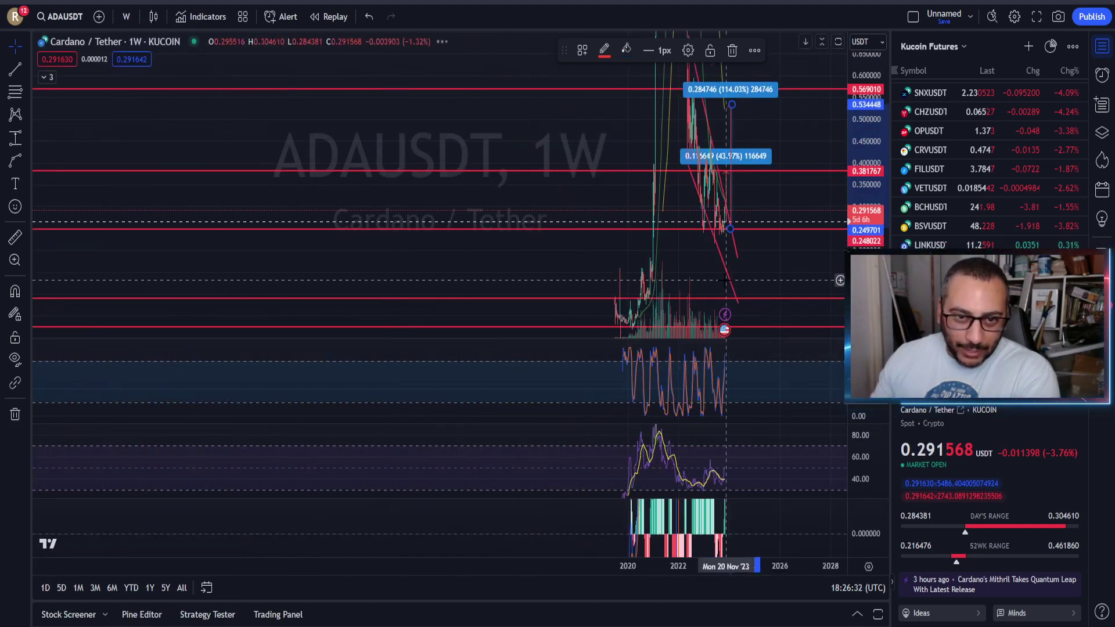
scroll(719, 281, up, 15)
drag(546, 205, 804, 218)
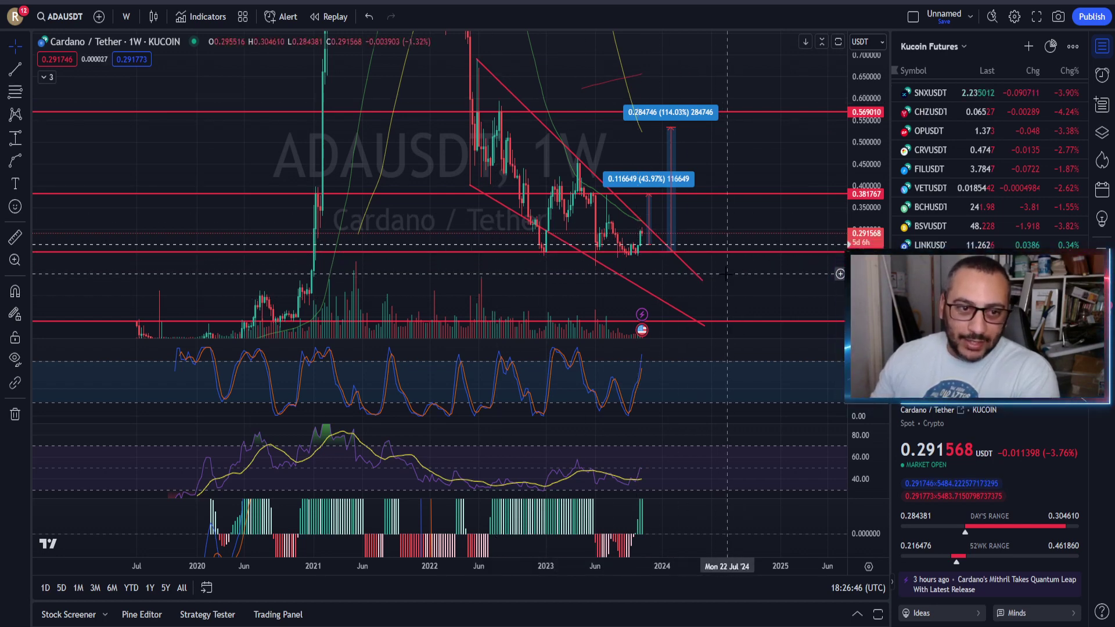
drag(677, 278, 726, 252)
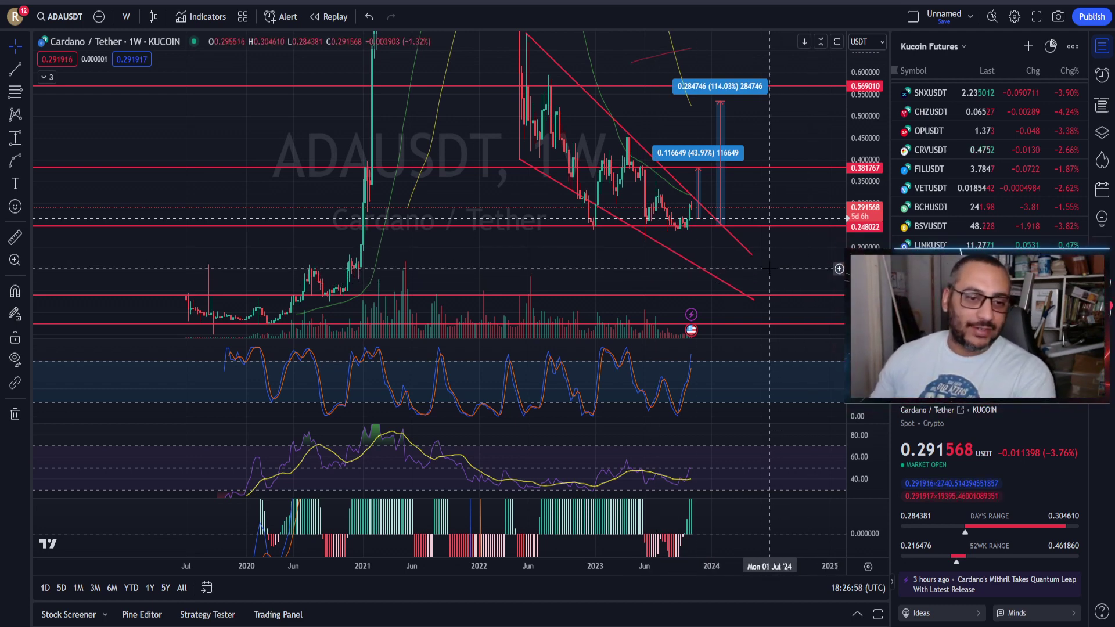
- Examine the recent weekly candles, MACD and other oscillators against the trend lines, price targets and alert level
drag(863, 515, 863, 546)
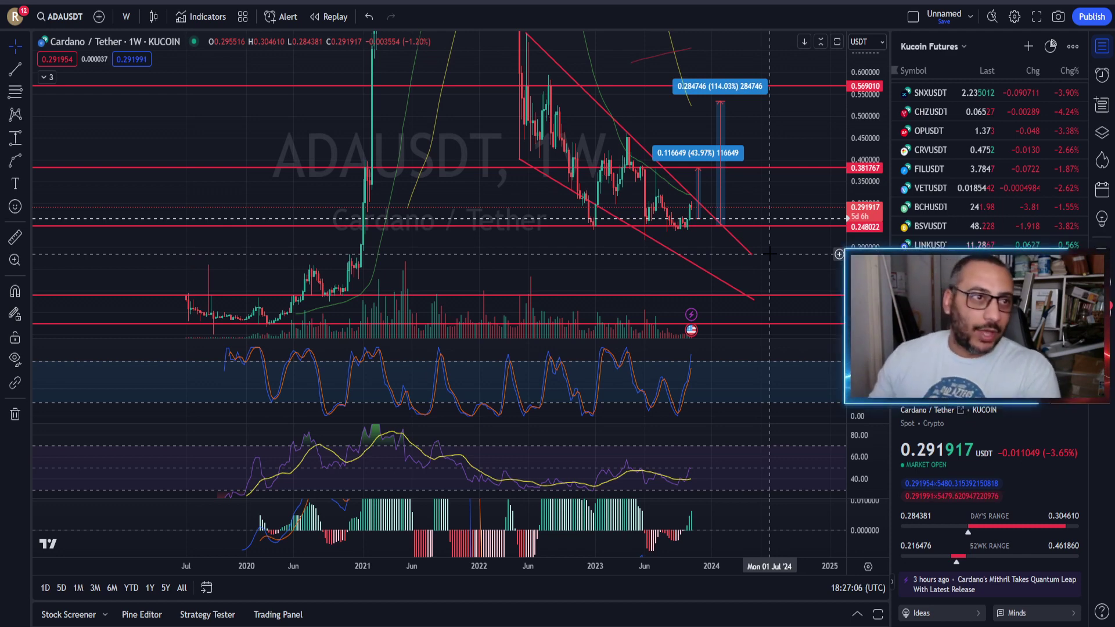
scroll(769, 253, up, 2)
scroll(770, 254, up, 1)
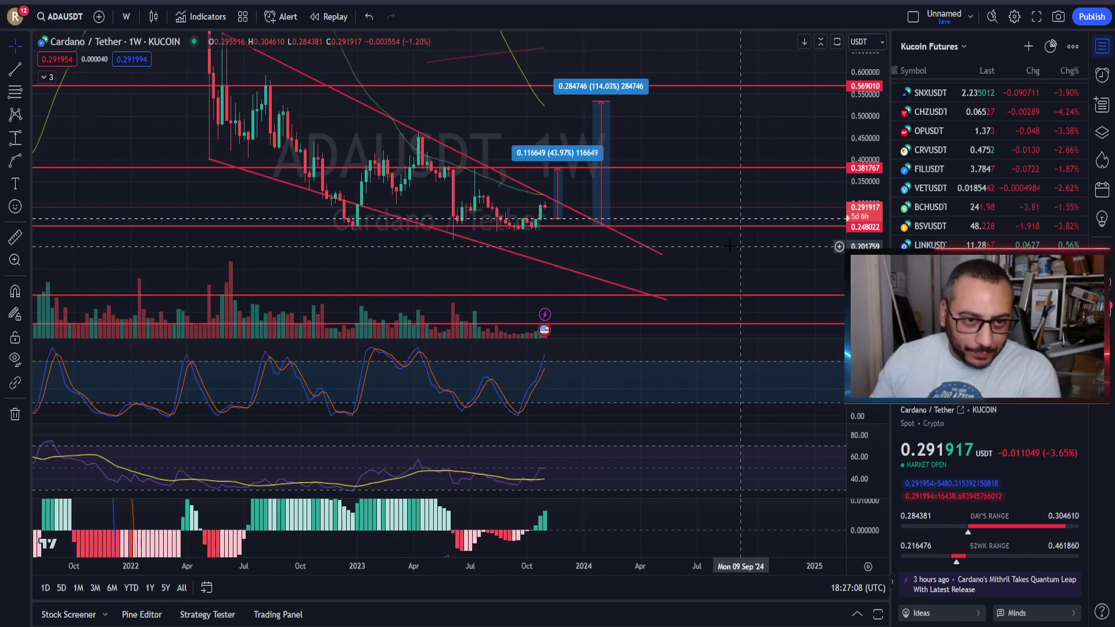
drag(706, 245, 751, 255)
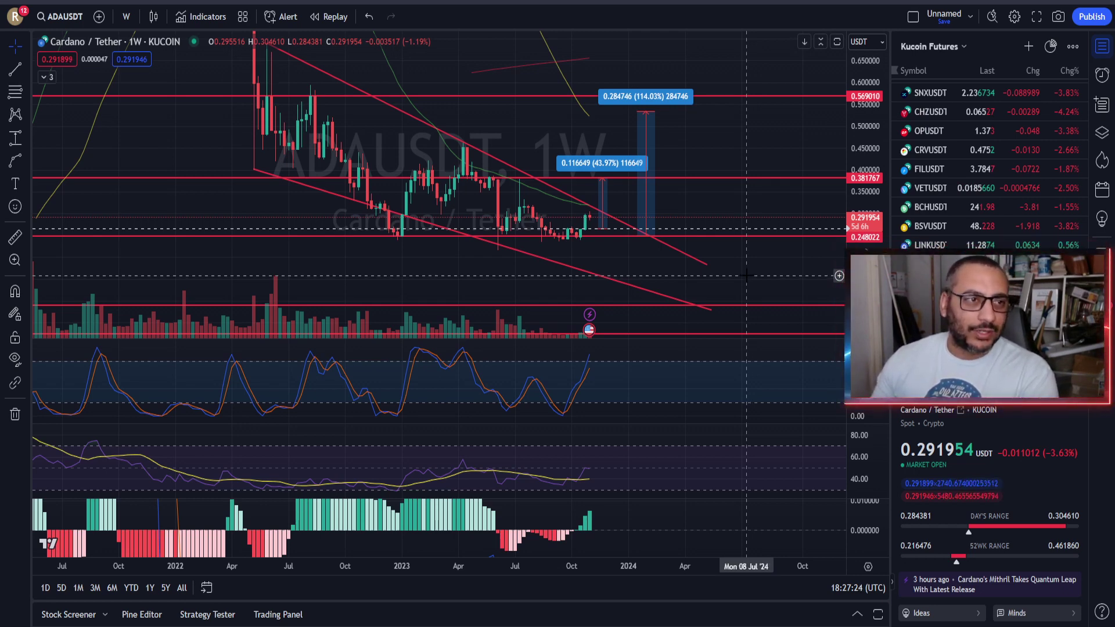
mouse_move(739, 237)
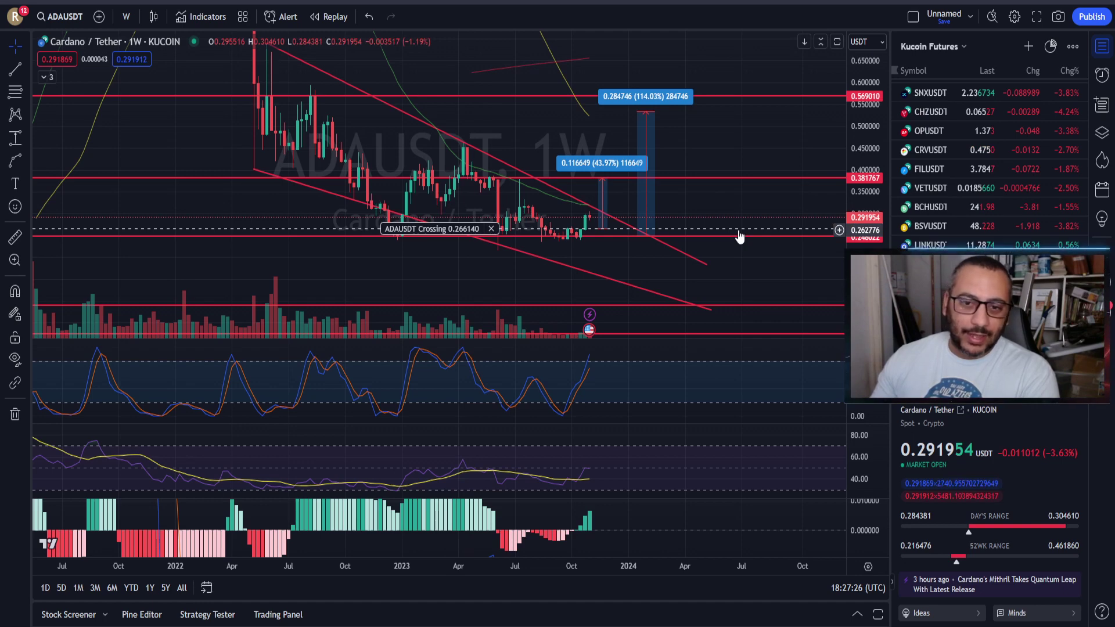